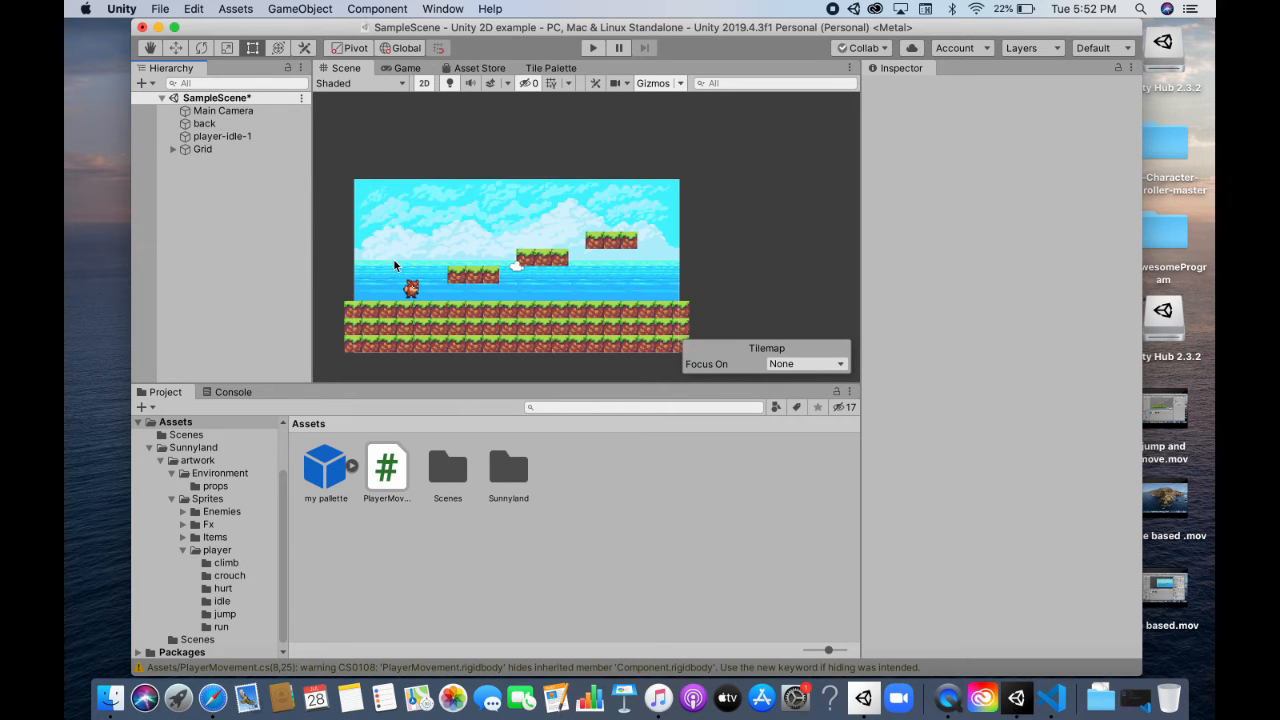
Search all packages in the Package Manager for "cinema" and install Cinemachine version 2.6.0
{"action": "left_click", "coordinate": [443, 9]}
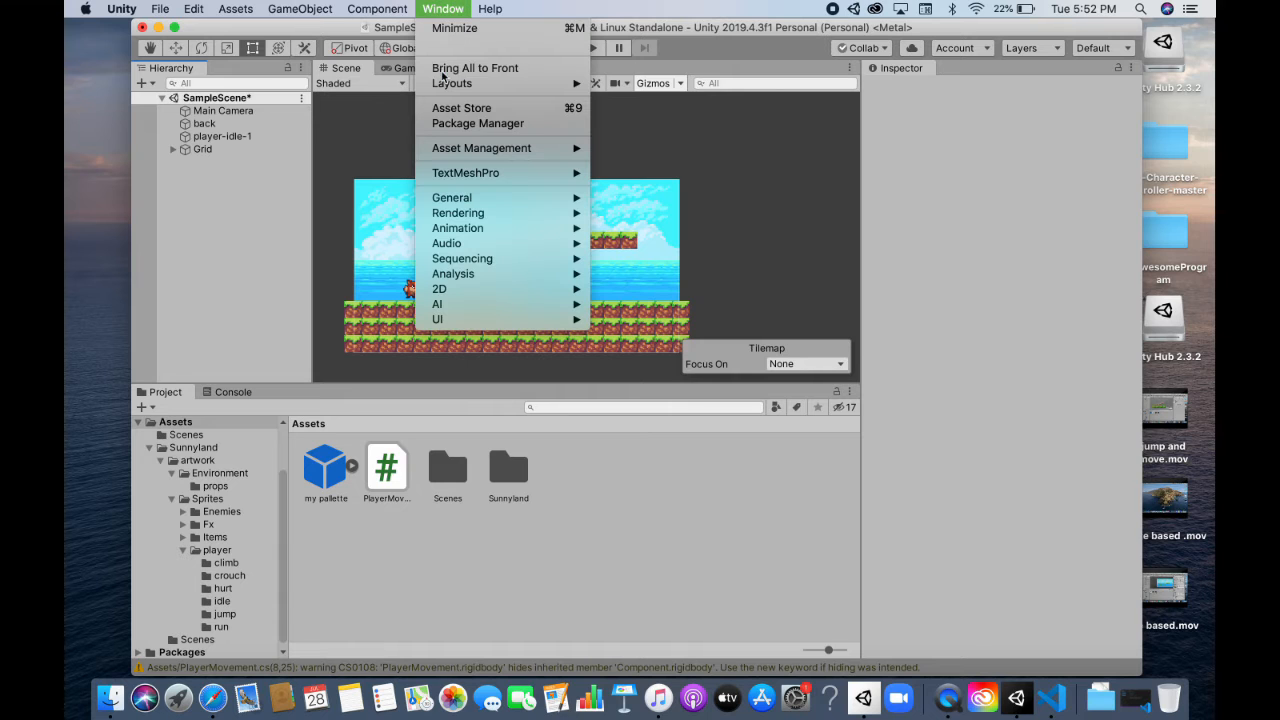
{"action": "left_click", "coordinate": [478, 123]}
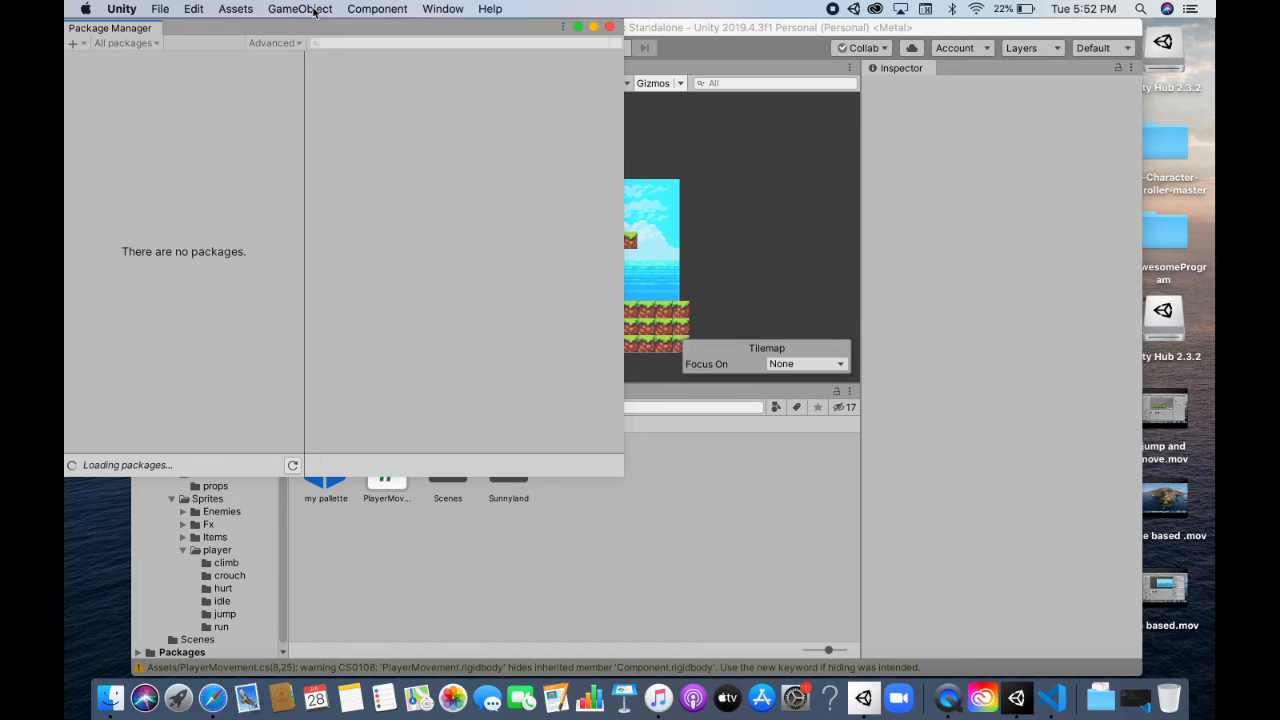
{"action": "left_click_drag", "start_coordinate": [612, 236], "coordinate": [168, 52]}
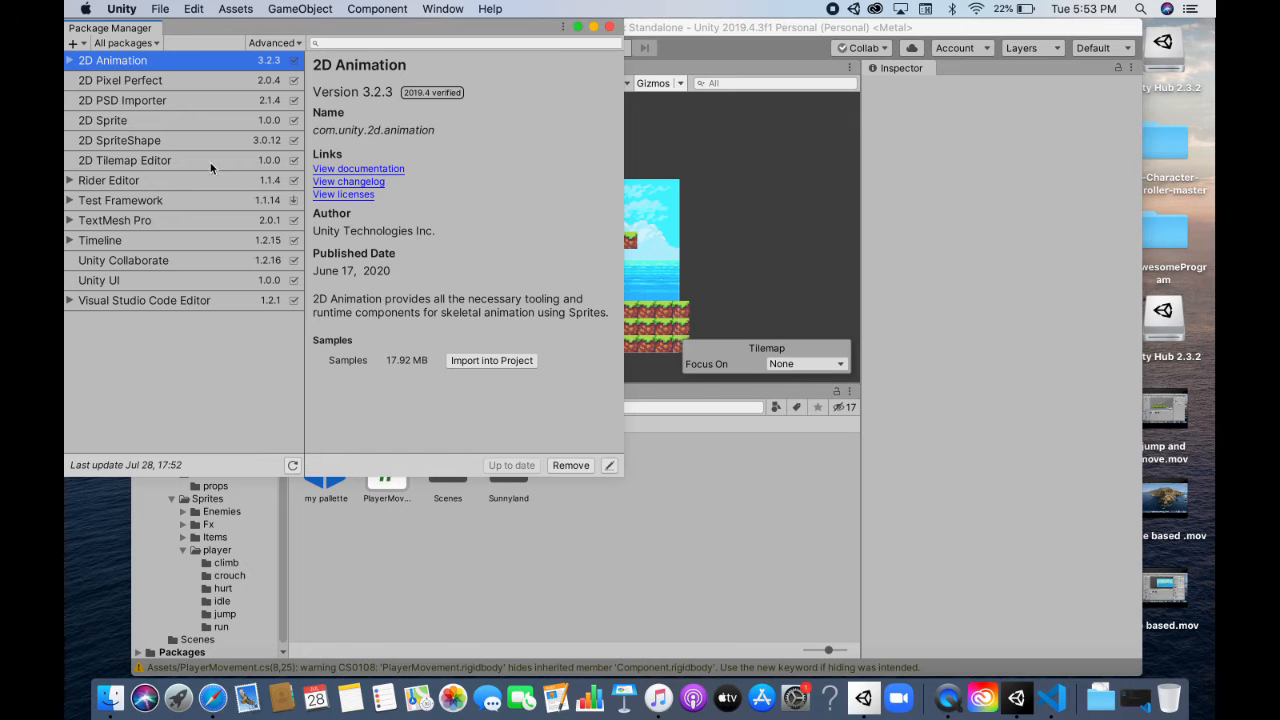
{"action": "left_click", "coordinate": [125, 43]}
{"action": "left_click", "coordinate": [145, 59]}
{"action": "left_click", "coordinate": [396, 44]}
{"action": "type", "text": "c"}
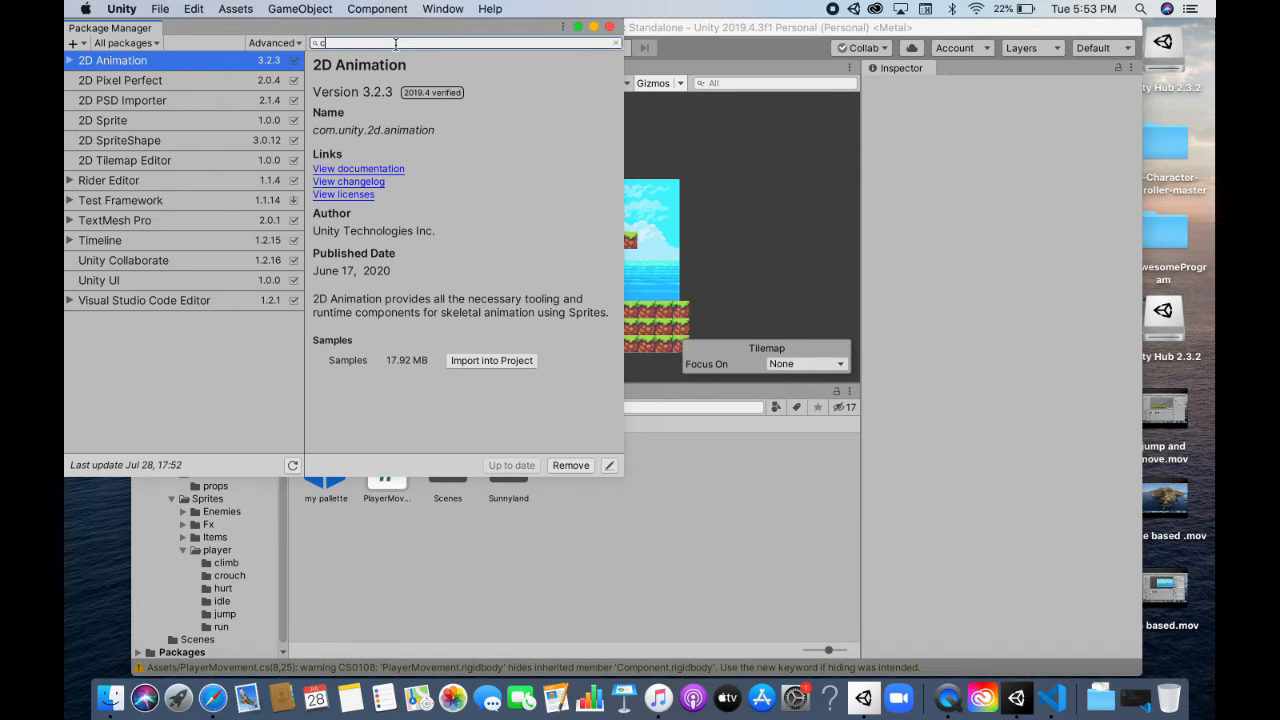
{"action": "type", "text": "inema"}
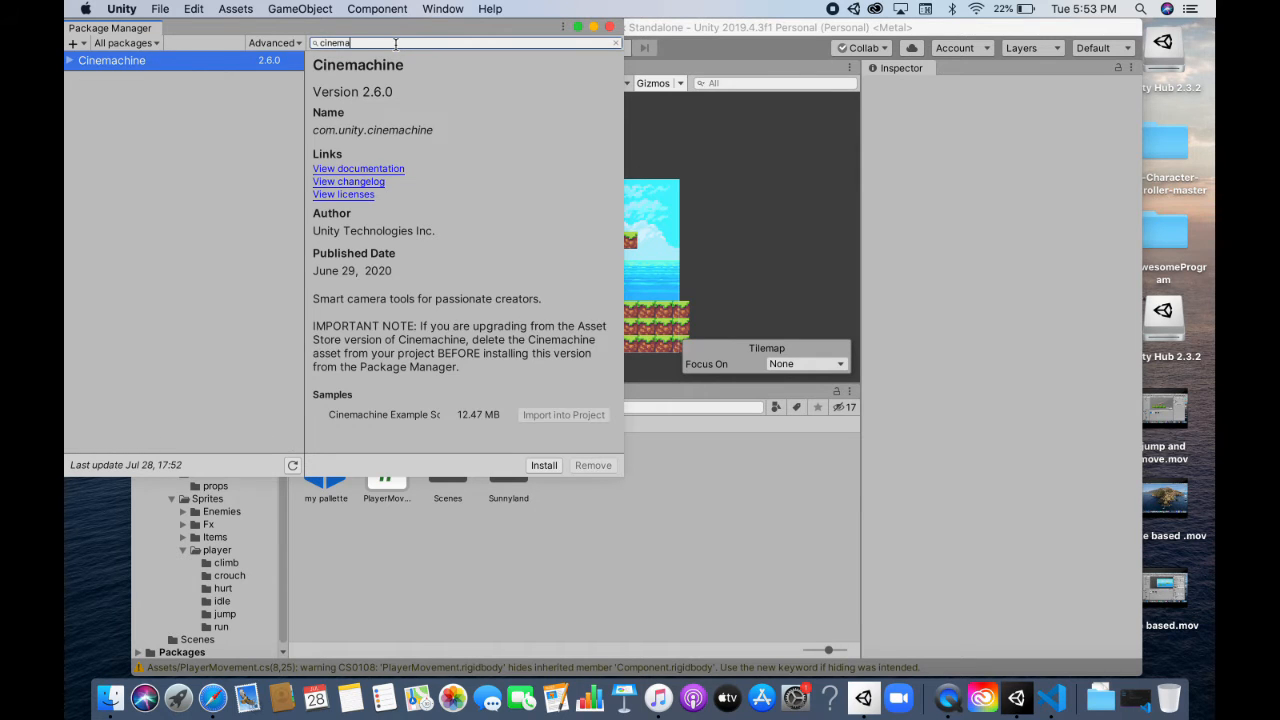
{"action": "left_click", "coordinate": [536, 466]}
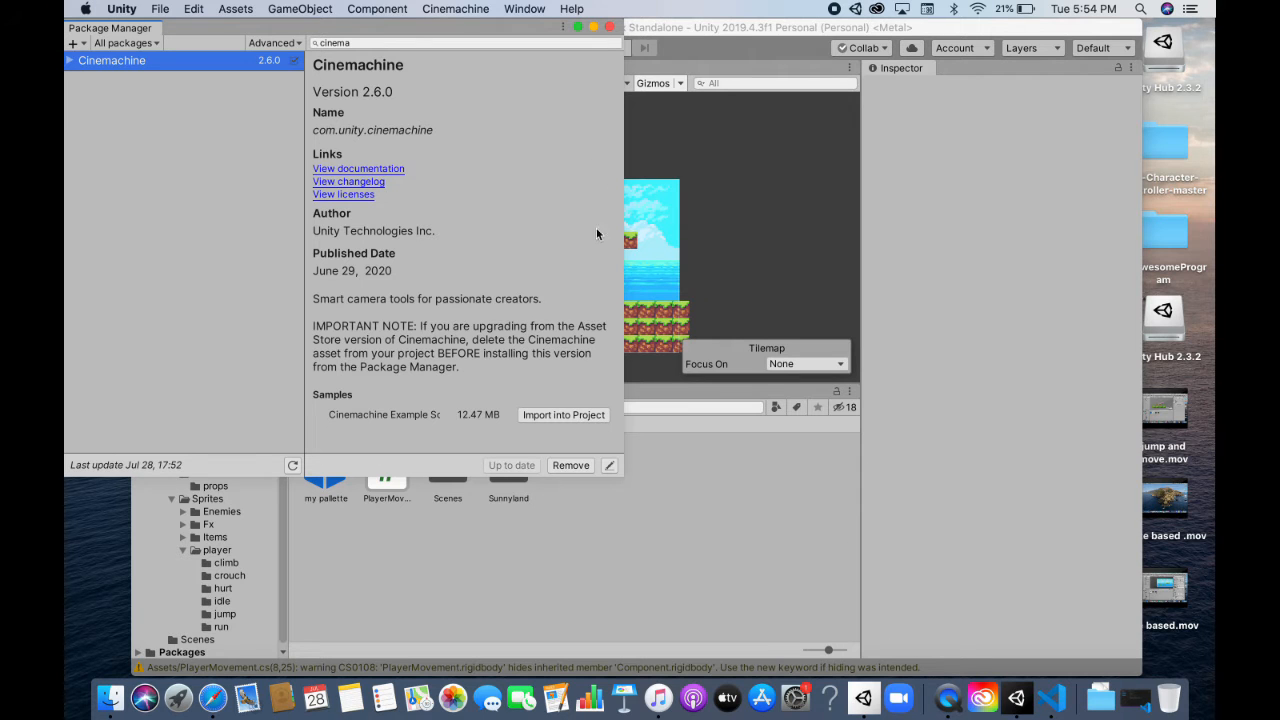
Check Cinemachine among the packages in the project and close the Package Manager
{"action": "left_click", "coordinate": [126, 43]}
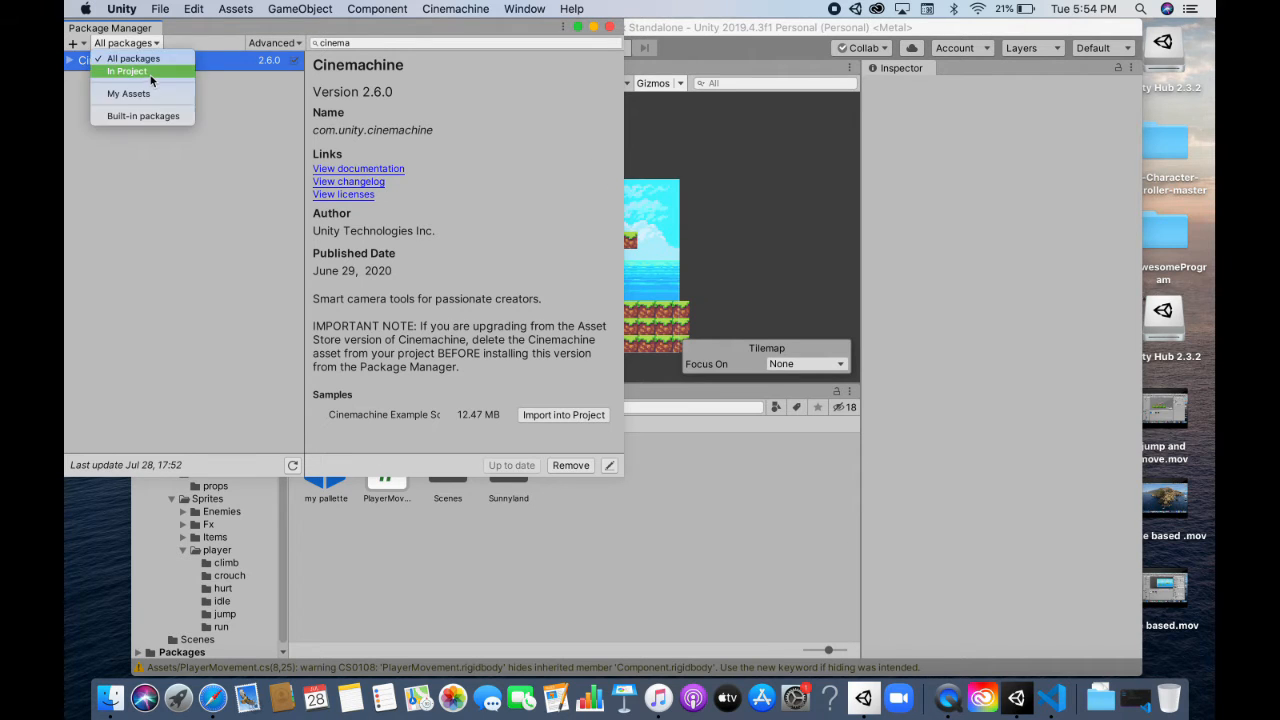
{"action": "left_click", "coordinate": [150, 72]}
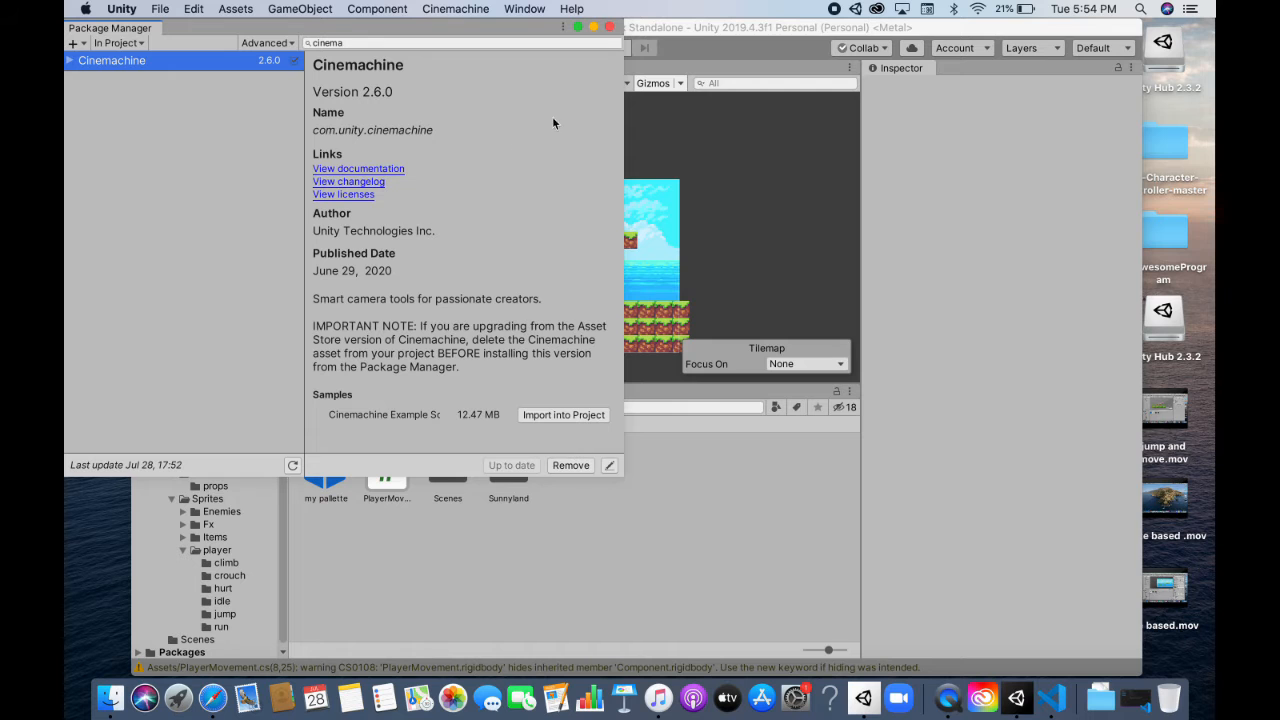
{"action": "left_click", "coordinate": [611, 27]}
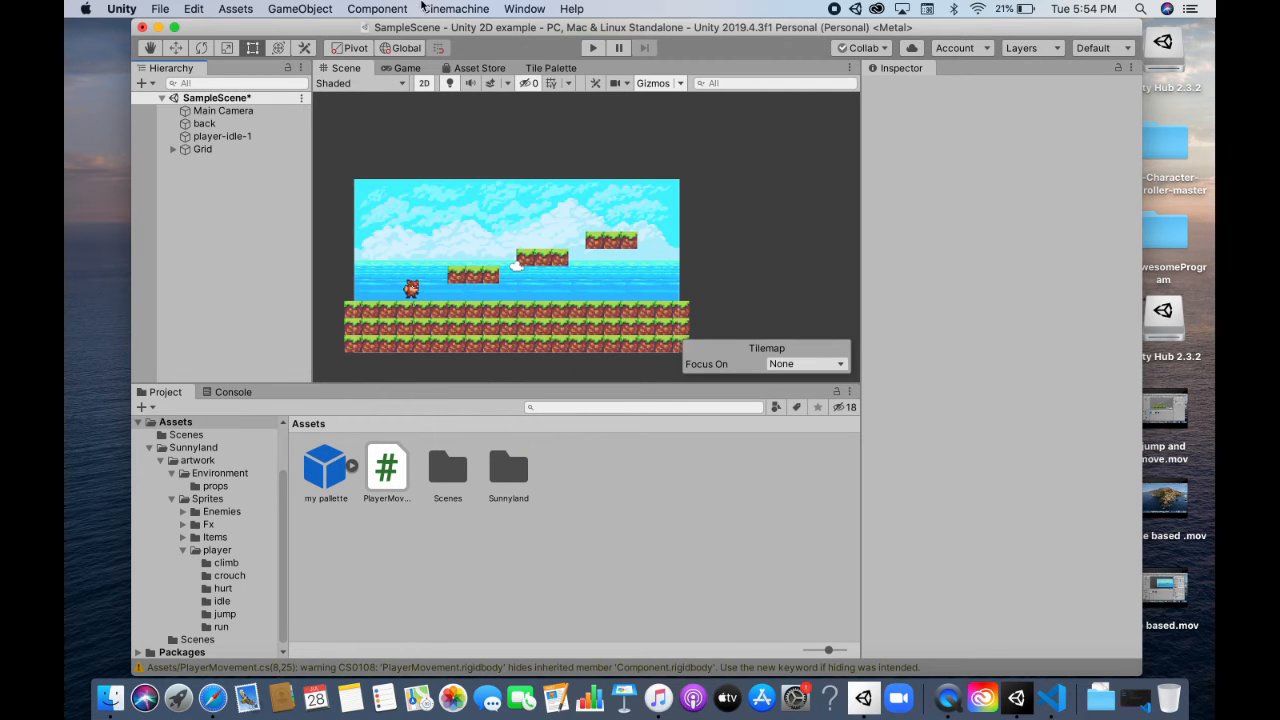
Create a Cinemachine 2D camera in the scene
{"action": "left_click", "coordinate": [222, 136]}
{"action": "left_click", "coordinate": [447, 8]}
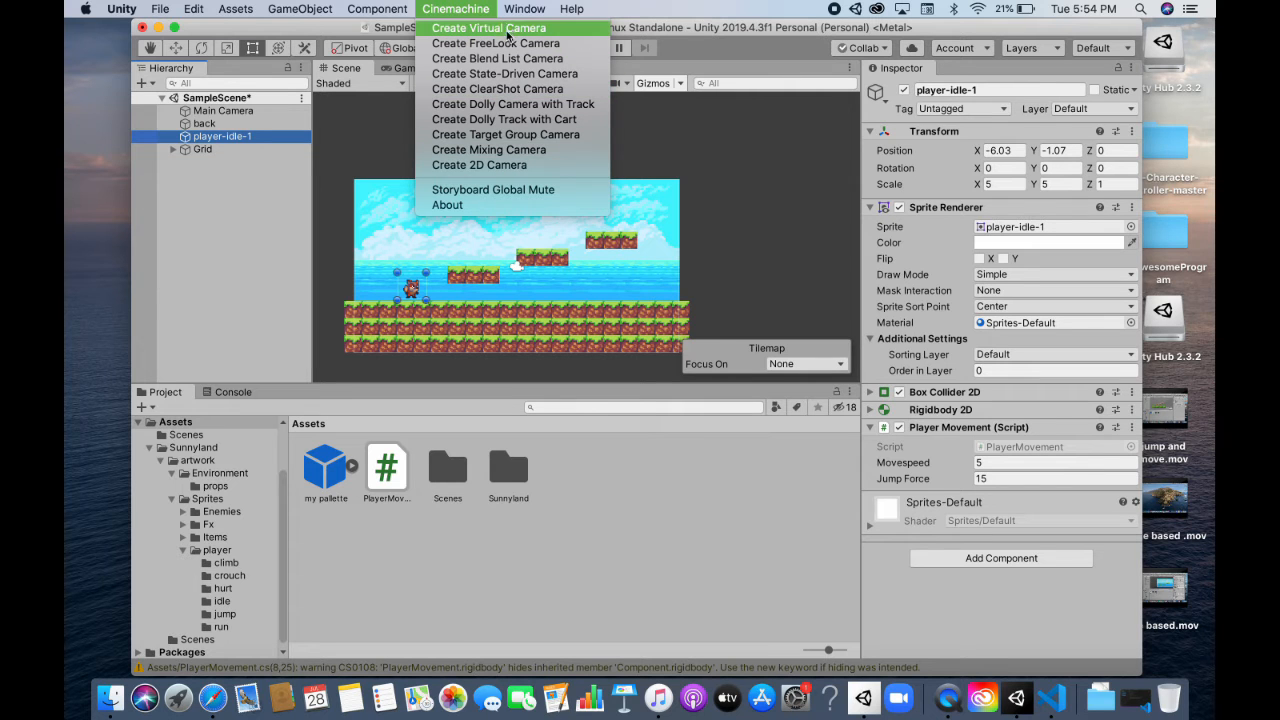
{"action": "left_click", "coordinate": [476, 166]}
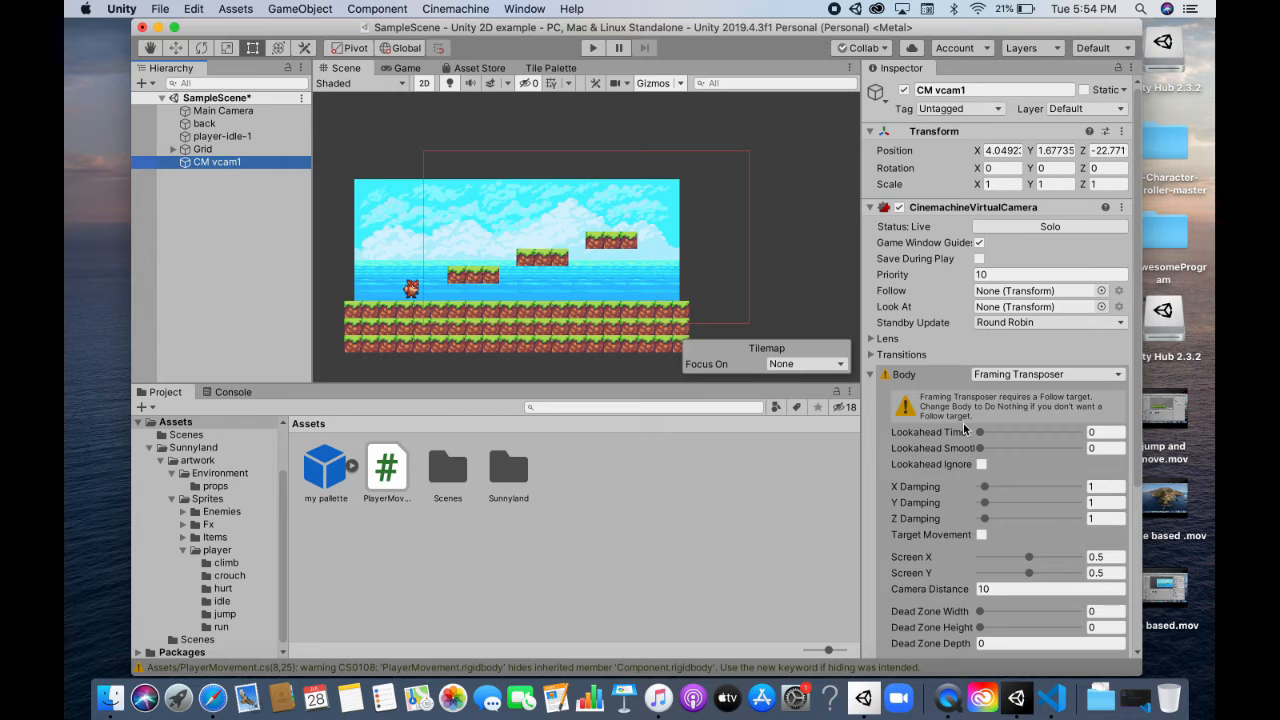
Look through the new virtual camera's settings and briefly run the game to check its view
{"action": "scroll", "coordinate": [963, 423], "scroll_direction": "down", "scroll_amount": 5}
{"action": "scroll", "coordinate": [963, 423], "scroll_direction": "up", "scroll_amount": 5}
{"action": "left_click", "coordinate": [593, 48]}
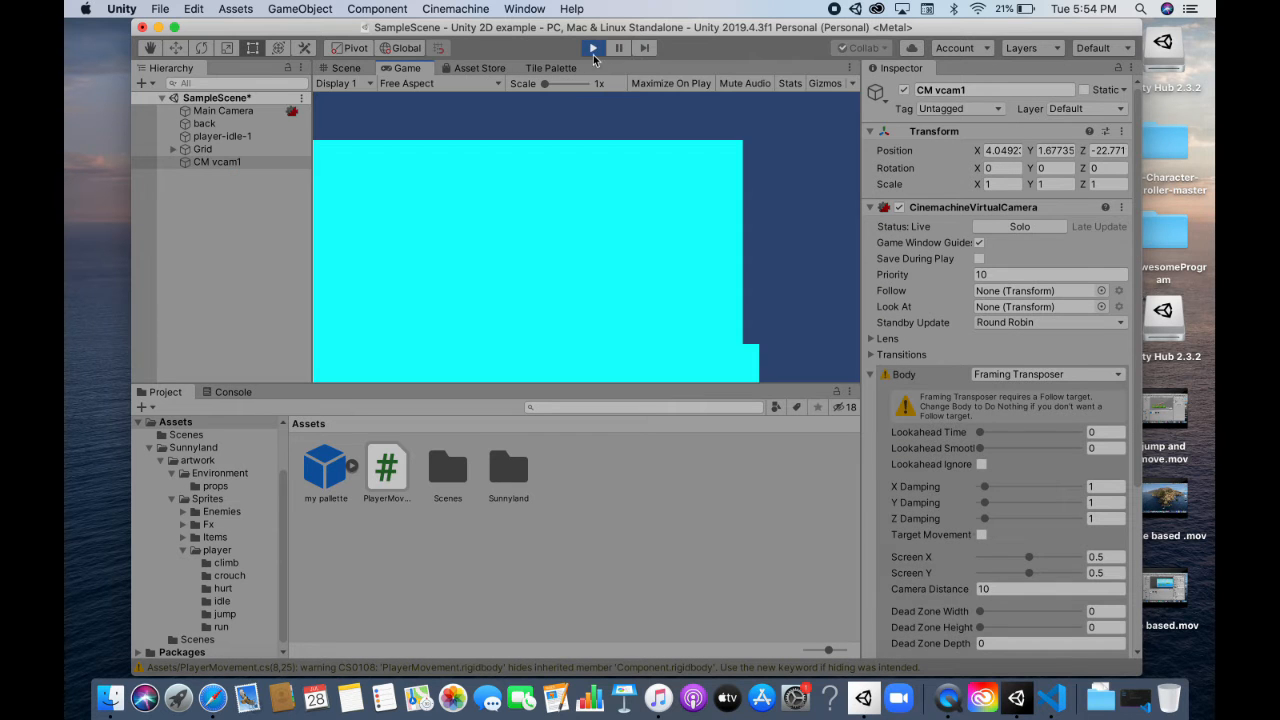
{"action": "key", "text": "super+p"}
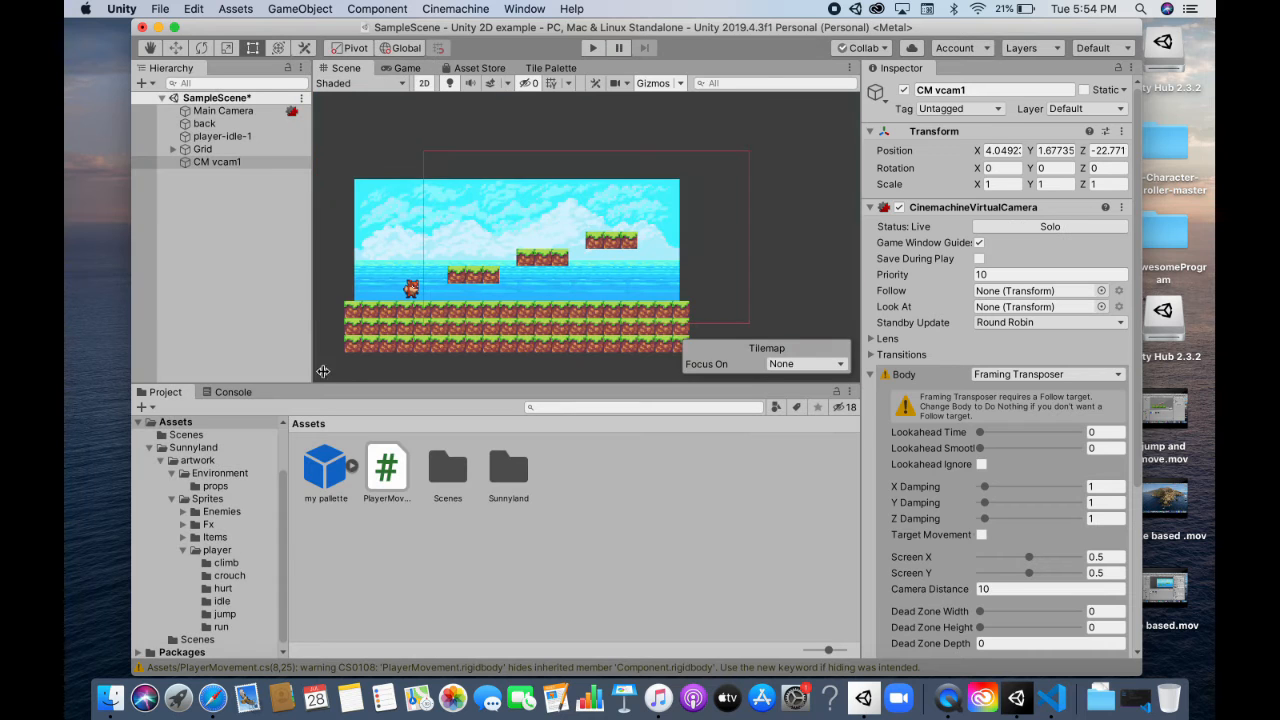
Examine the properties of the Main Camera and the back background sprite
{"action": "left_click", "coordinate": [423, 318]}
{"action": "left_click", "coordinate": [455, 237]}
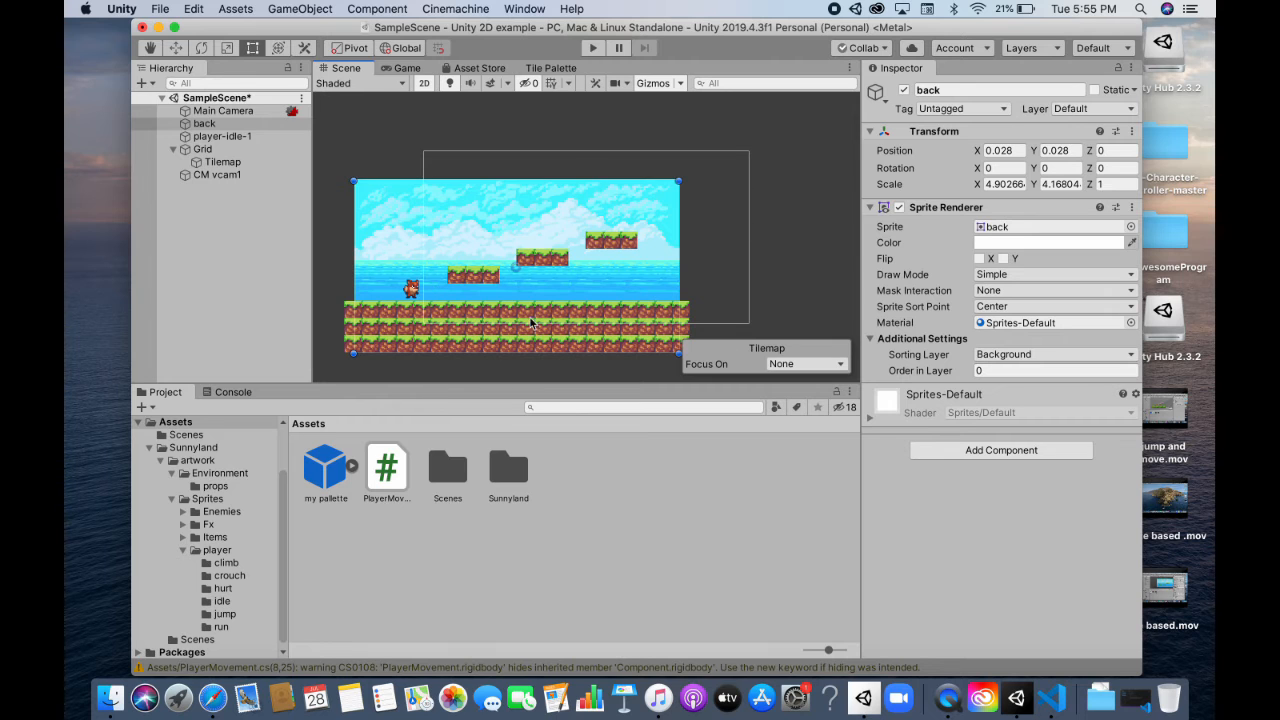
{"action": "left_click", "coordinate": [190, 112]}
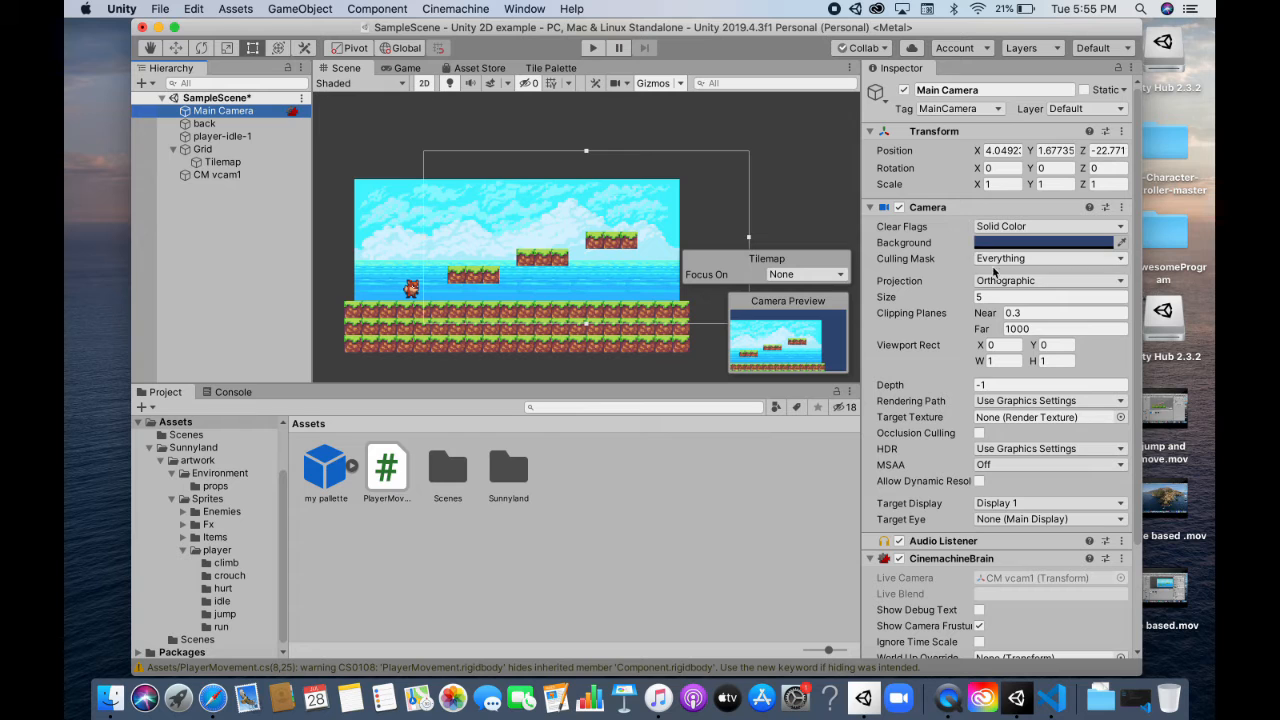
{"action": "left_click", "coordinate": [241, 123]}
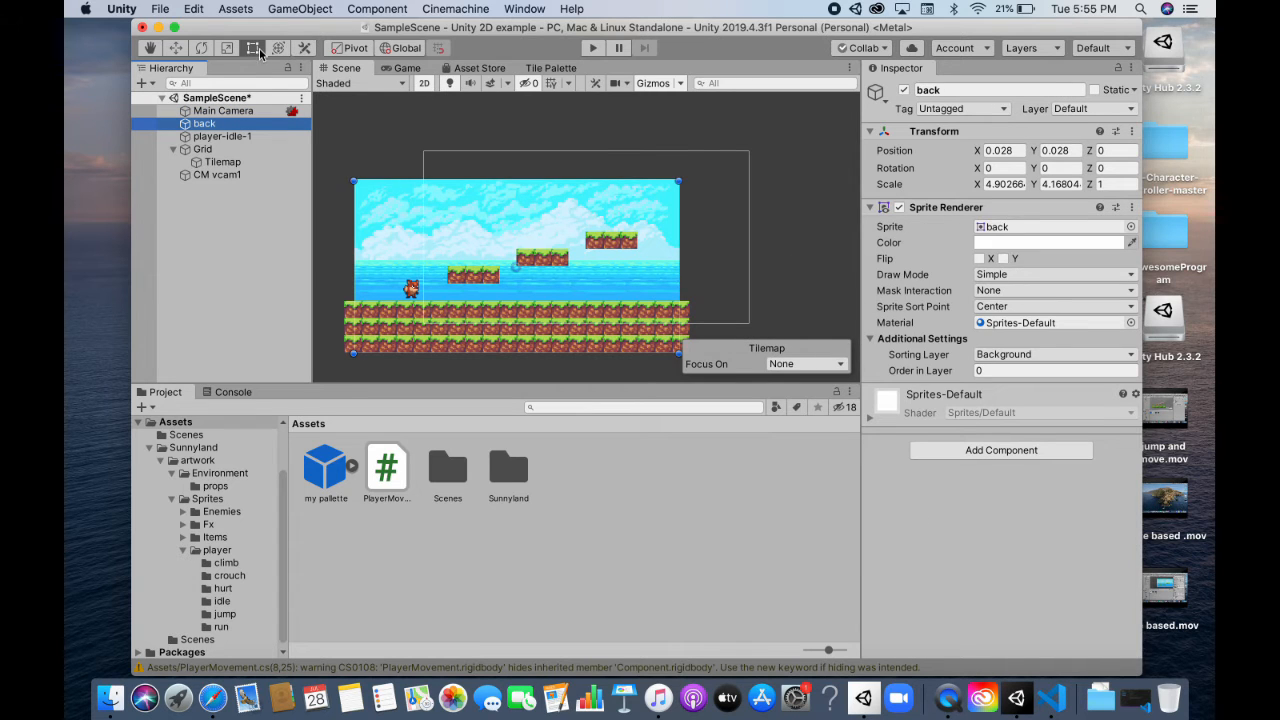
Assign player-idle-1 as the Follow target of the CM vcam1 virtual camera
{"action": "left_click", "coordinate": [227, 174]}
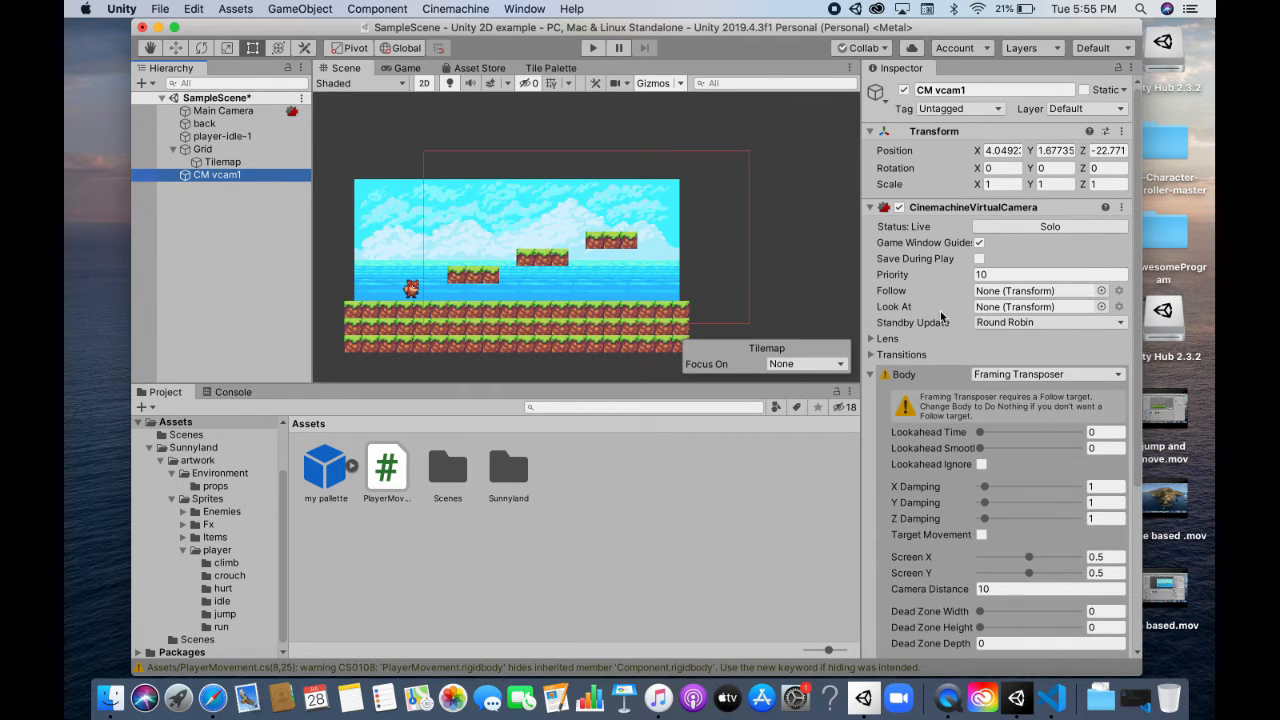
{"action": "scroll", "coordinate": [941, 316], "scroll_direction": "down", "scroll_amount": 5}
{"action": "scroll", "coordinate": [941, 316], "scroll_direction": "up", "scroll_amount": 5}
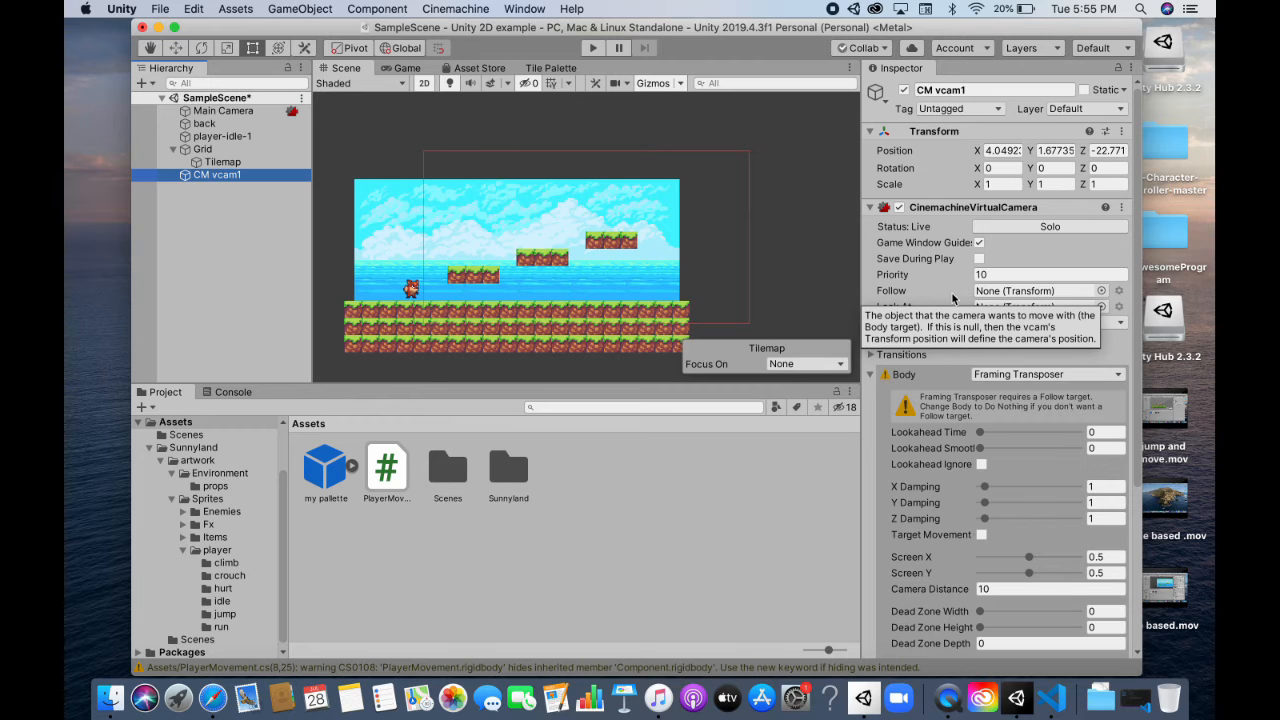
{"action": "left_click", "coordinate": [186, 138]}
{"action": "left_click_drag", "start_coordinate": [186, 140], "coordinate": [985, 294]}
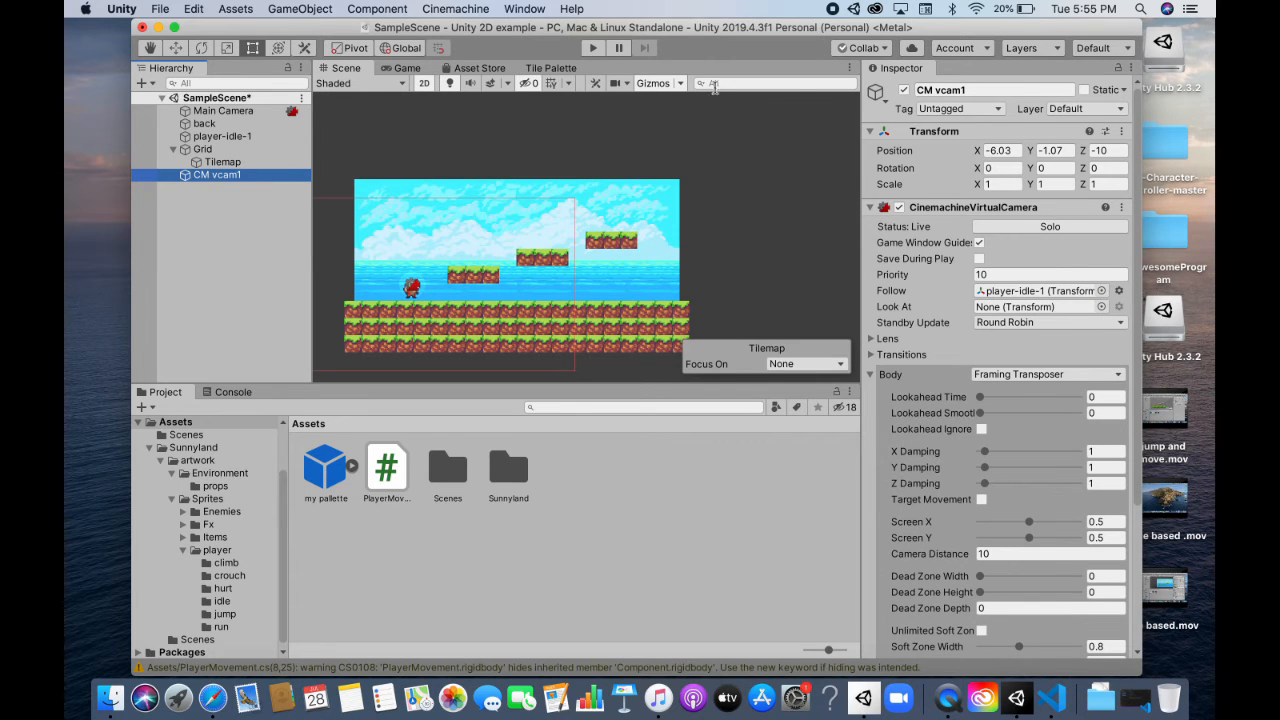
Run the game, move and jump the player across the platforms to test the camera follow, and stop the game
{"action": "left_click", "coordinate": [591, 48]}
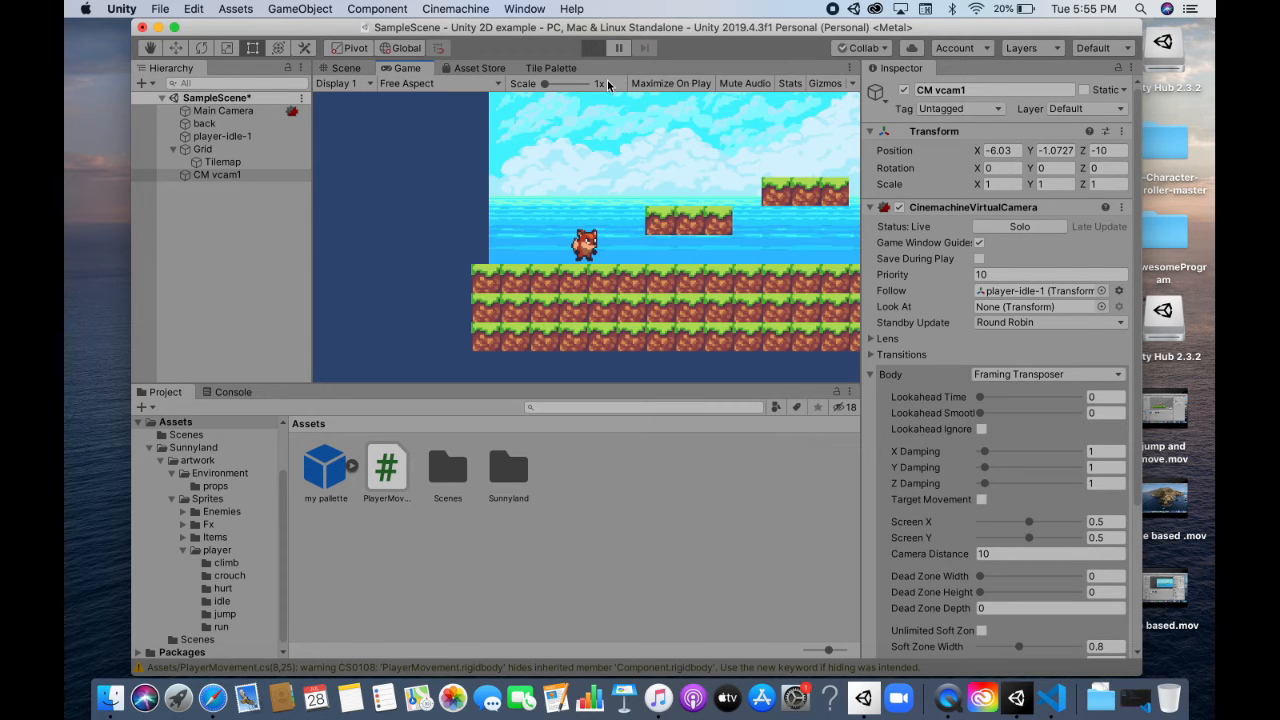
{"action": "key", "text": "space"}
{"action": "key", "text": "Right"}
{"action": "key", "text": "space"}
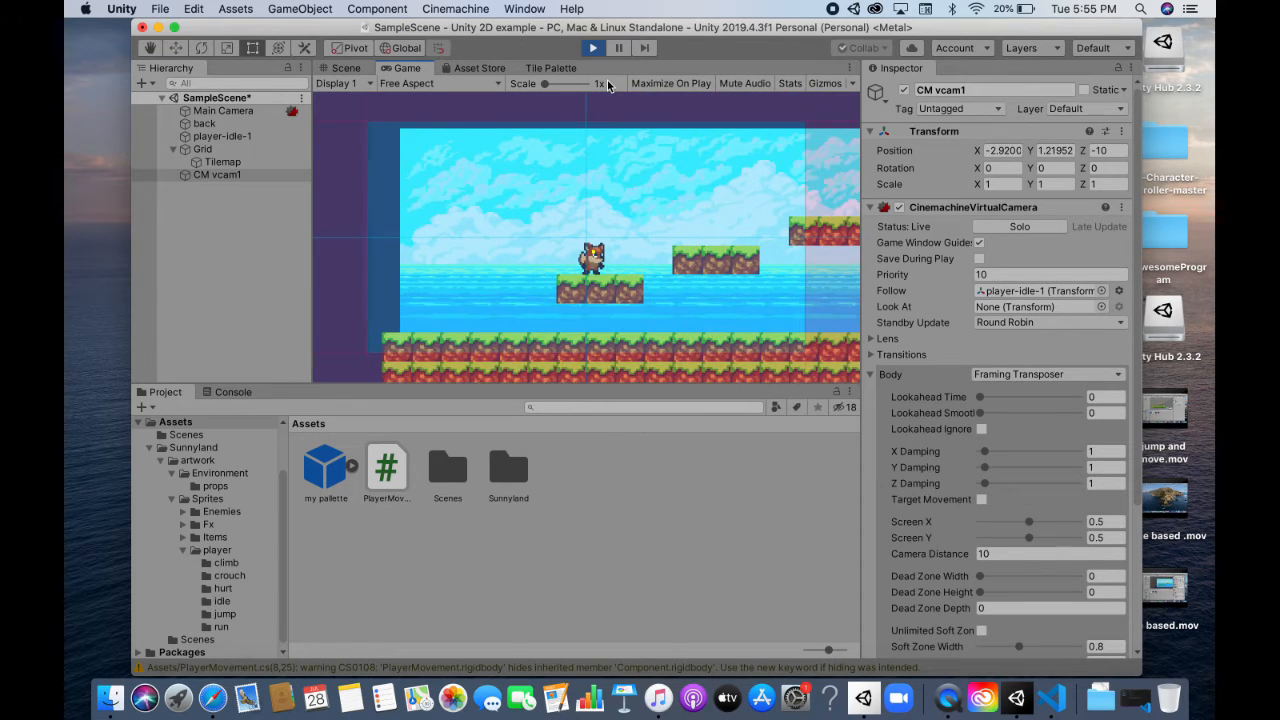
{"action": "key", "text": "Right"}
{"action": "key", "text": "space"}
{"action": "key", "text": "Left"}
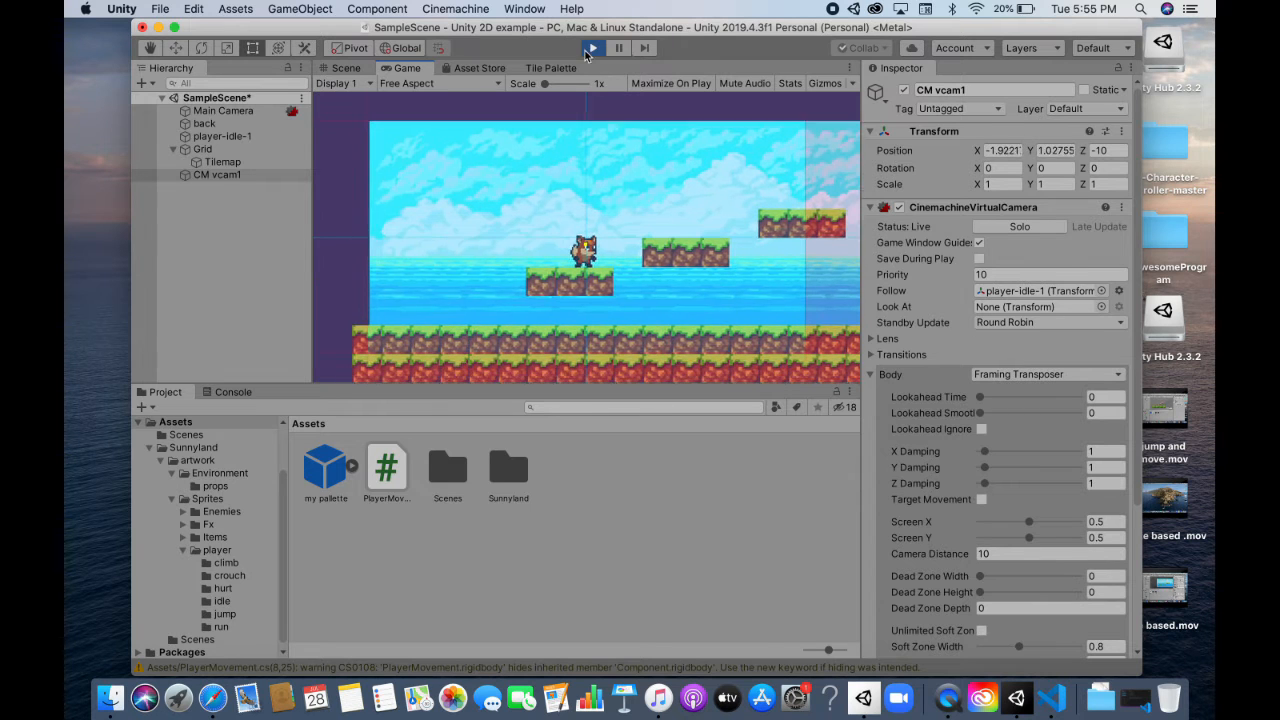
{"action": "key", "text": "super+p"}
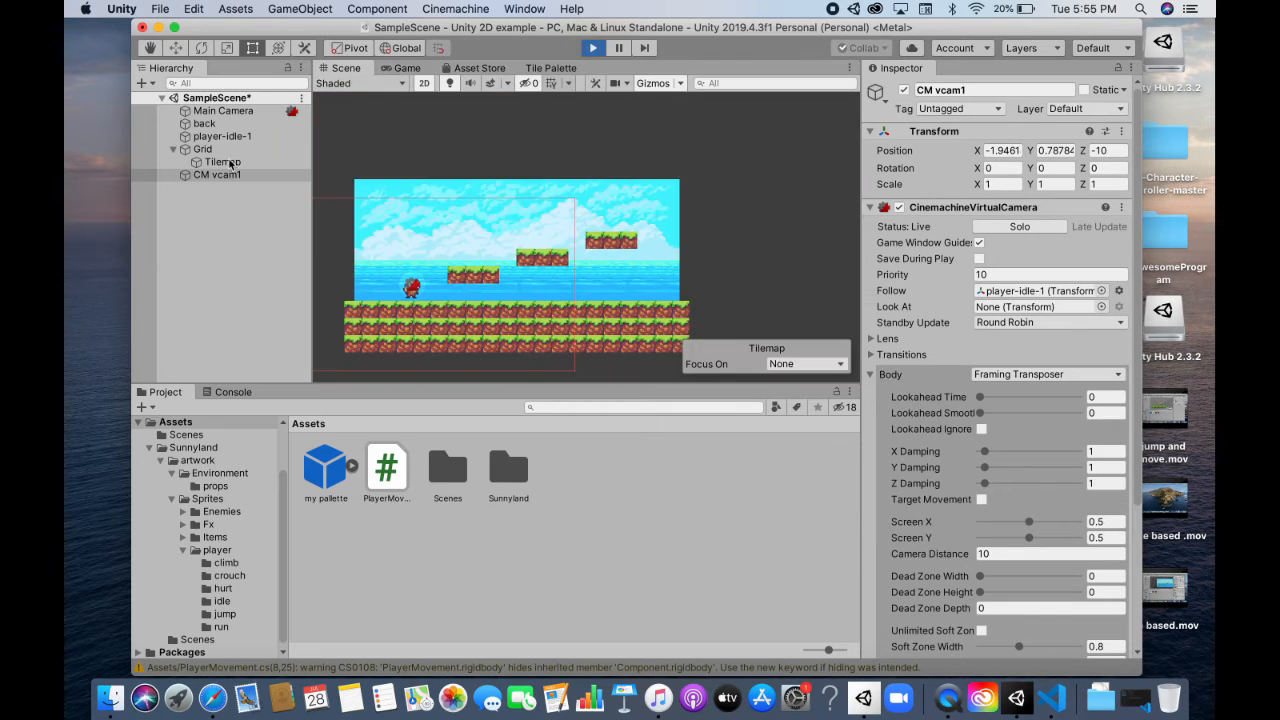
Set the player's Jump Force to 10 and collapse all of its components
{"action": "left_click", "coordinate": [203, 137]}
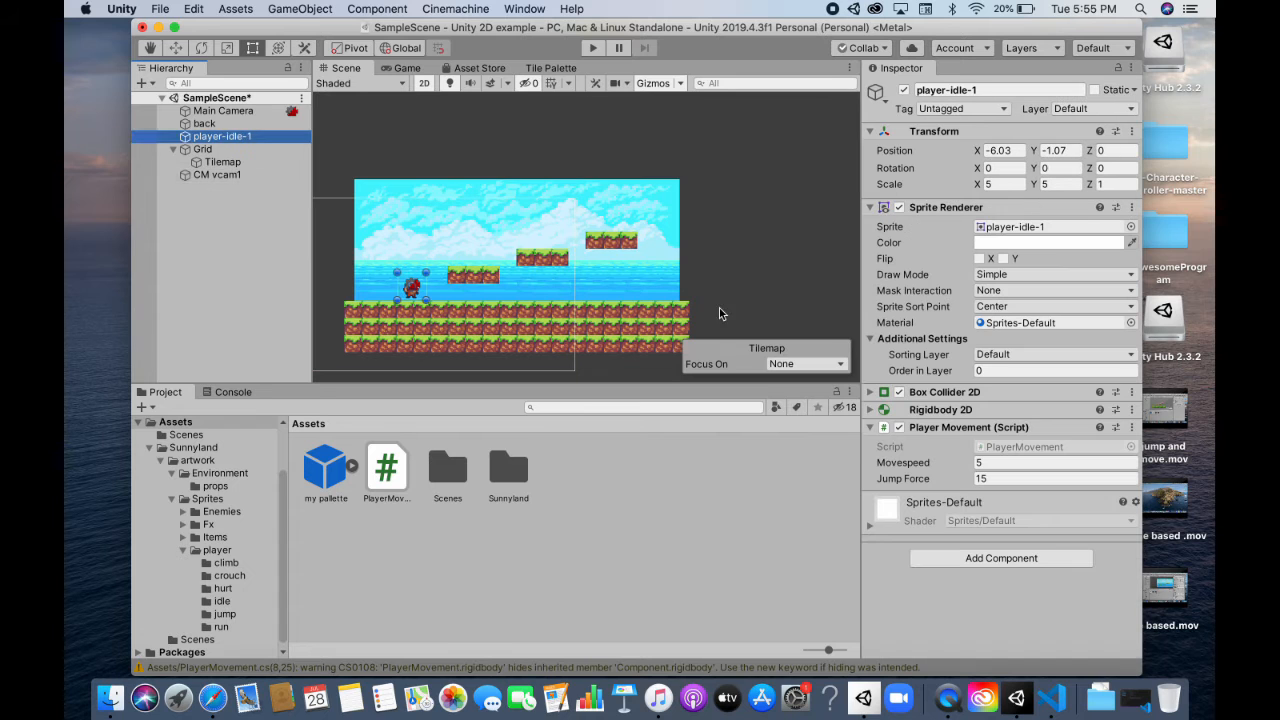
{"action": "left_click", "coordinate": [986, 478]}
{"action": "left_click", "coordinate": [986, 478]}
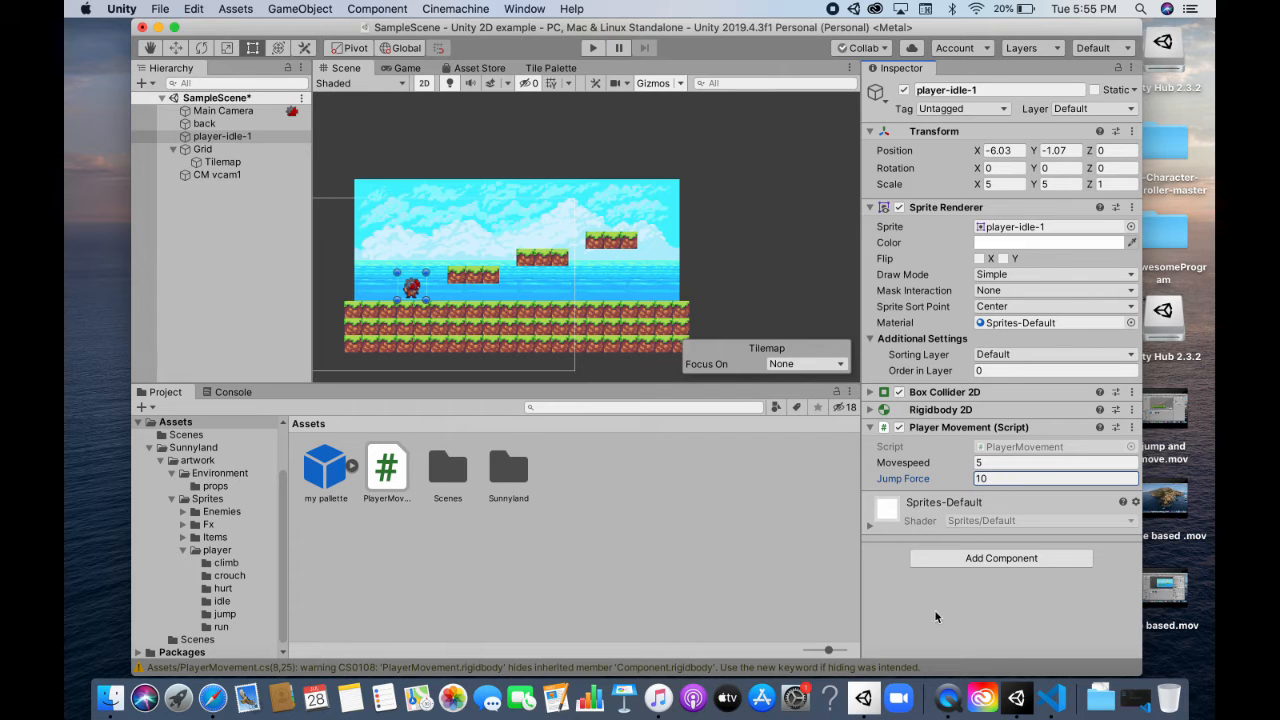
{"action": "left_click", "coordinate": [1132, 68]}
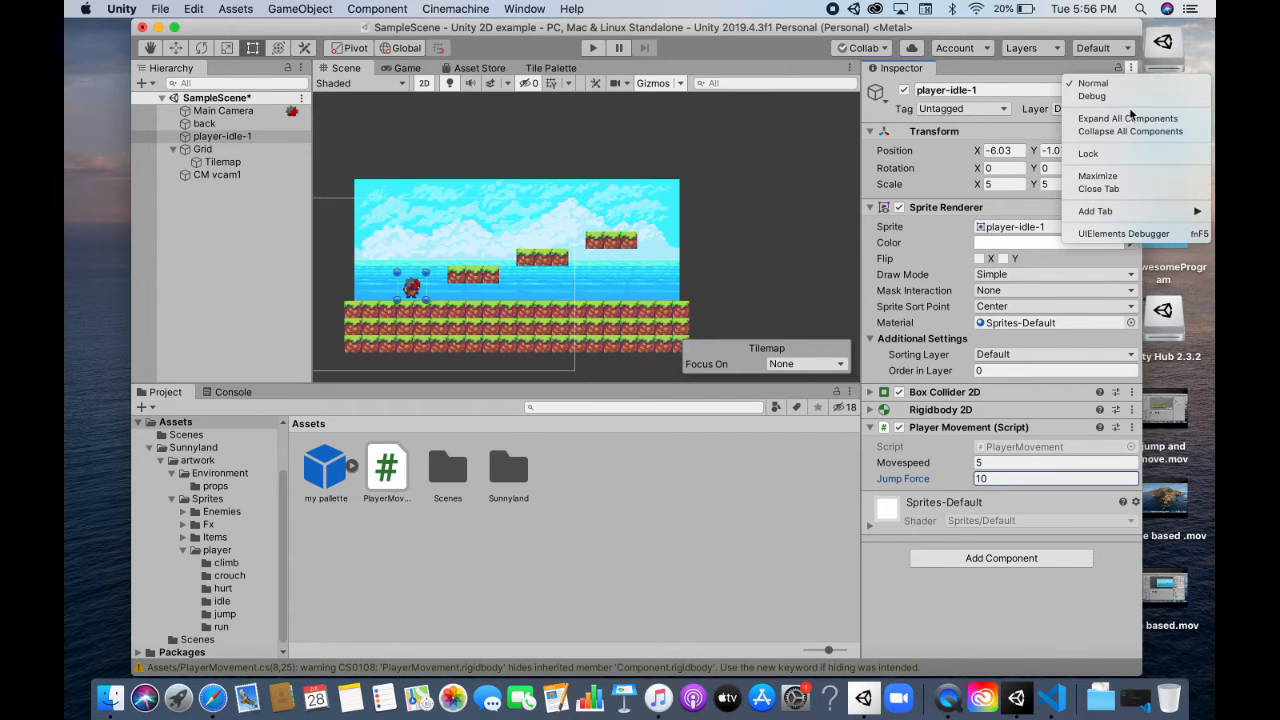
{"action": "left_click", "coordinate": [1114, 130]}
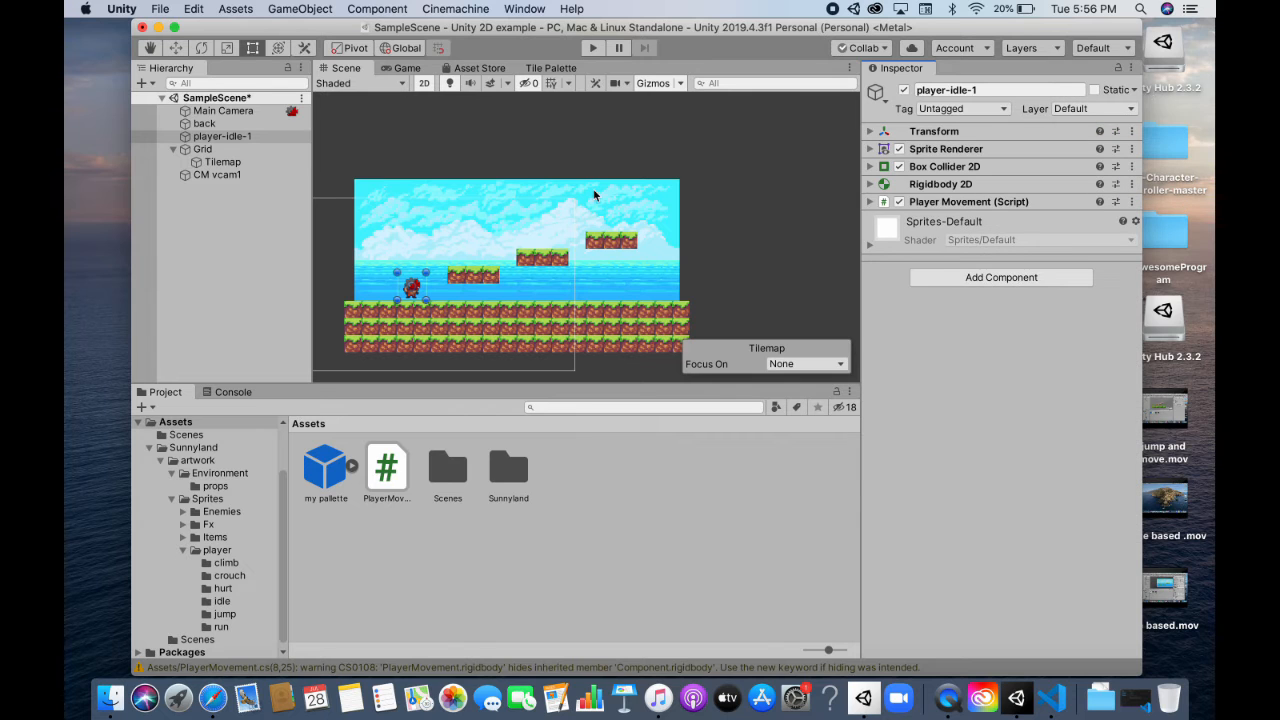
Set the X, Y and Z Damping of CM vcam1 to 0
{"action": "left_click", "coordinate": [213, 176]}
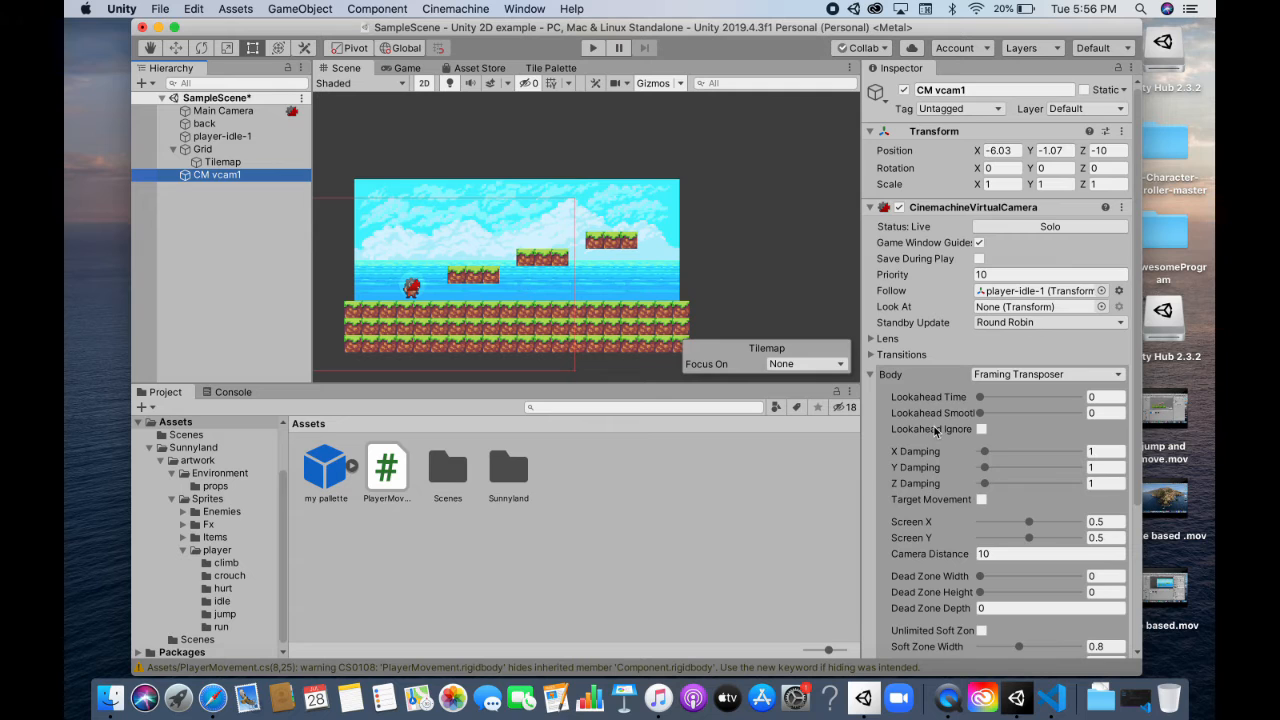
{"action": "scroll", "coordinate": [934, 430], "scroll_direction": "down", "scroll_amount": 5}
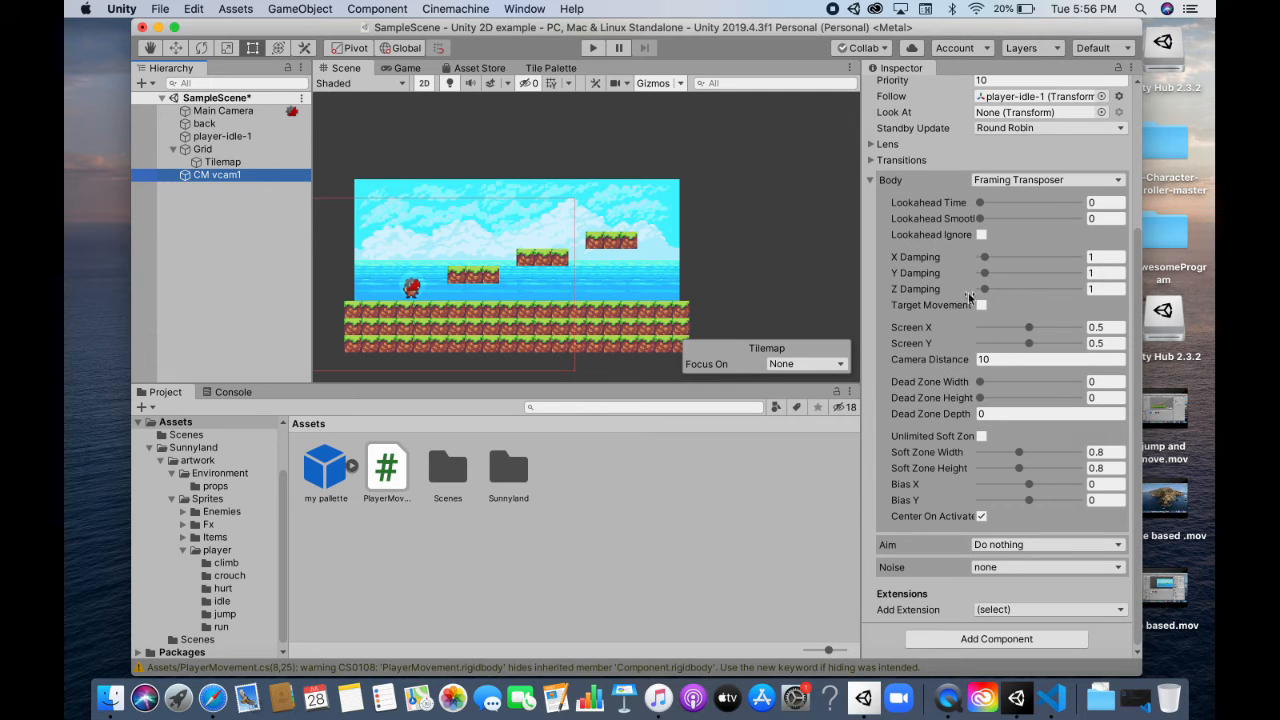
{"action": "left_click_drag", "start_coordinate": [984, 257], "coordinate": [979, 289]}
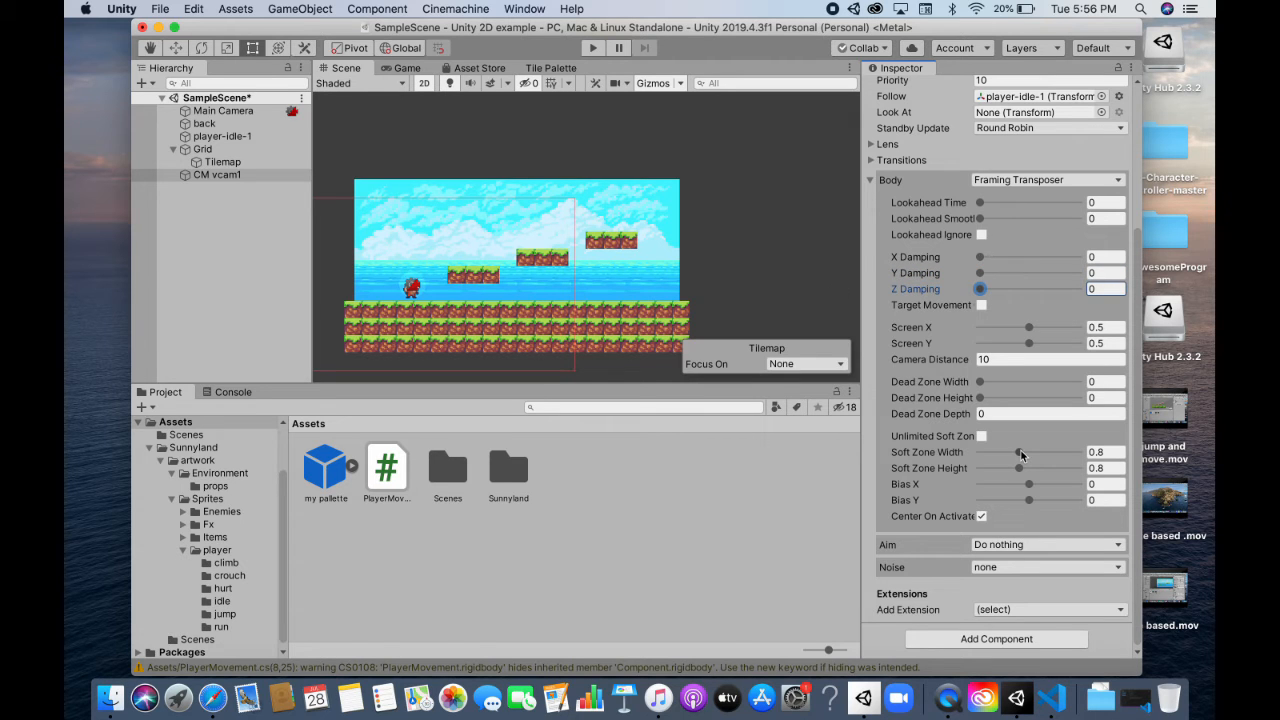
Try a Soft Zone Width and Height of 0 on CM vcam1 and undo both changes
{"action": "left_click_drag", "start_coordinate": [1020, 454], "coordinate": [897, 469]}
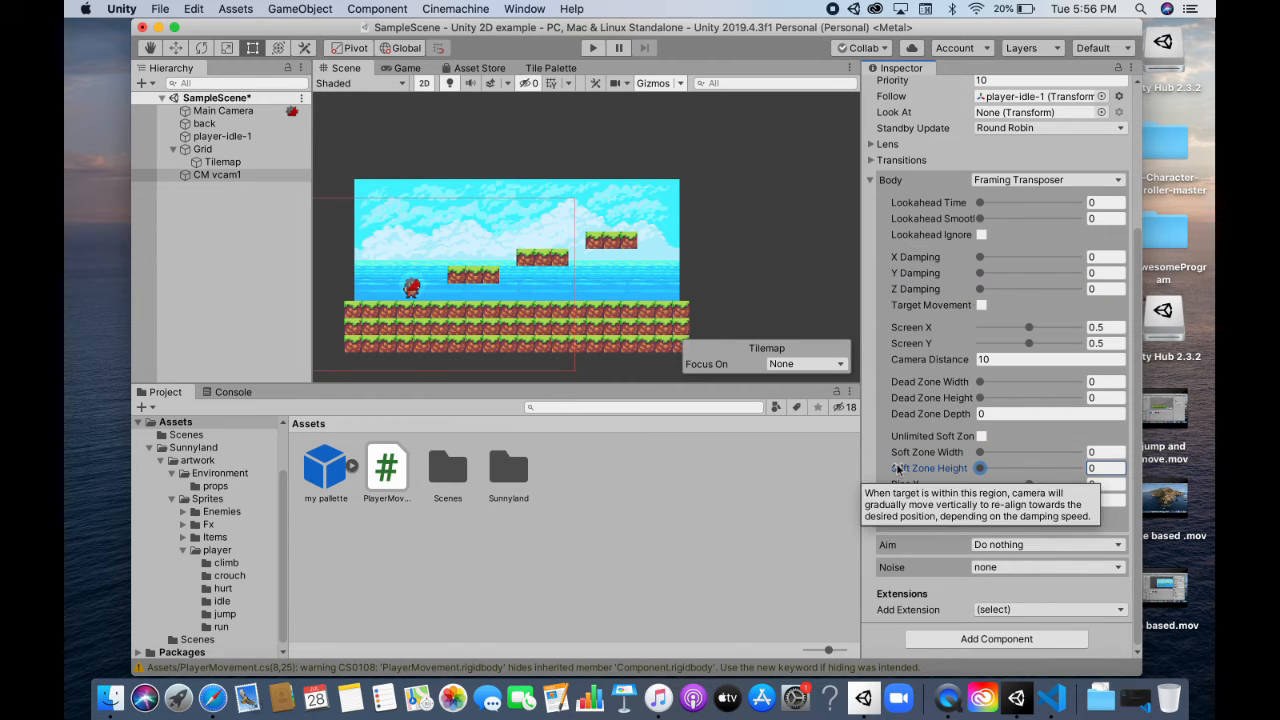
{"action": "key", "text": "super+z"}
{"action": "key", "text": "super+z"}
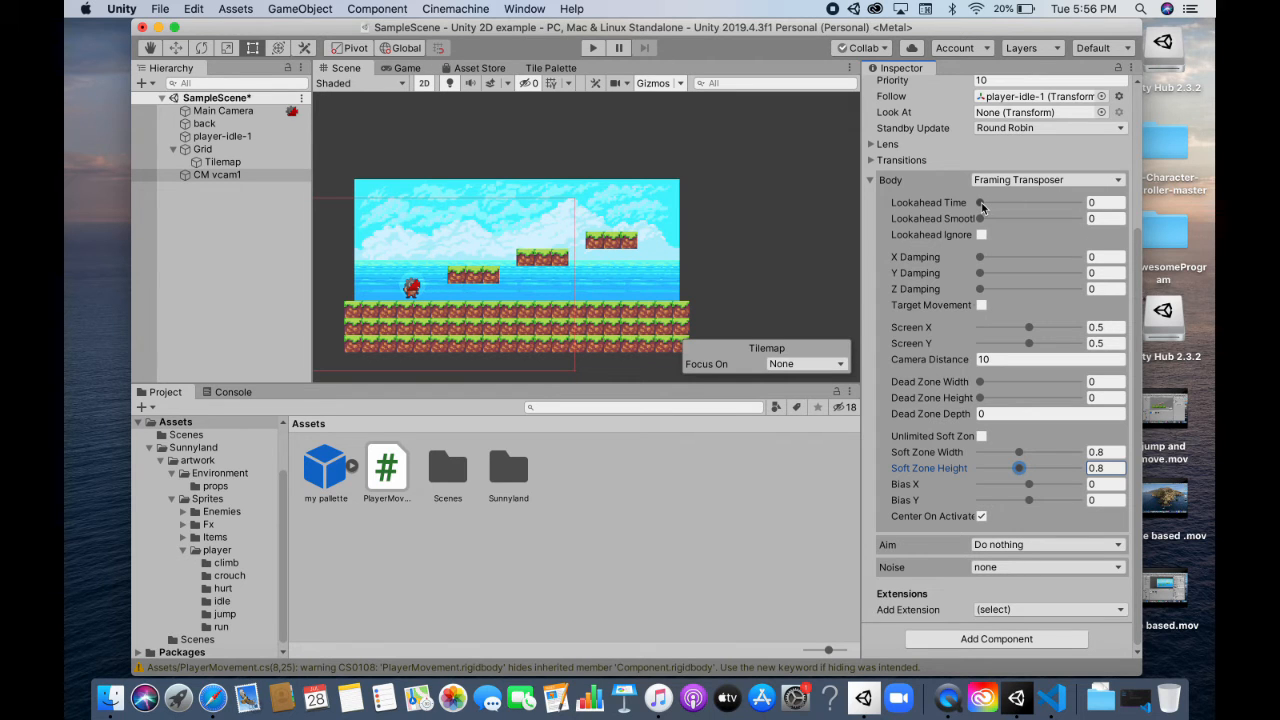
Set the Lookahead Time of CM vcam1 to 0.3 and run the game to test it
{"action": "left_click_drag", "start_coordinate": [980, 203], "coordinate": [1012, 203]}
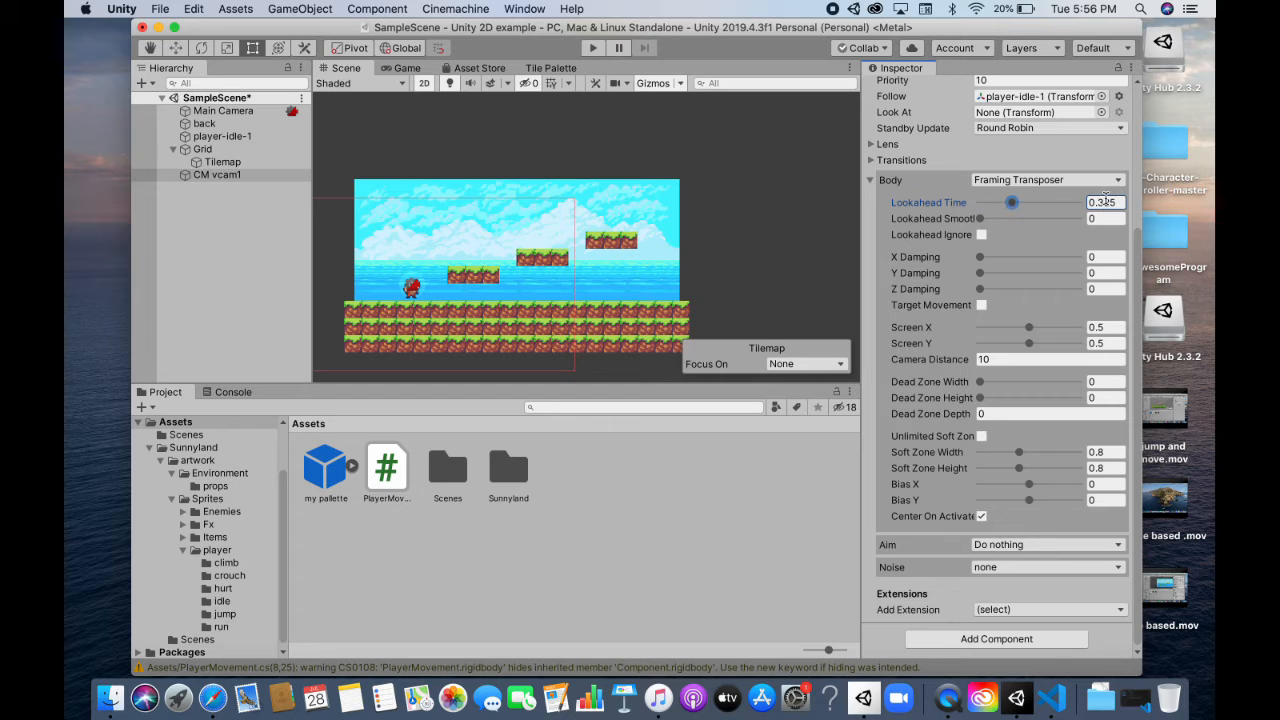
{"action": "key", "text": "BackSpace"}
{"action": "type", "text": ".7"}
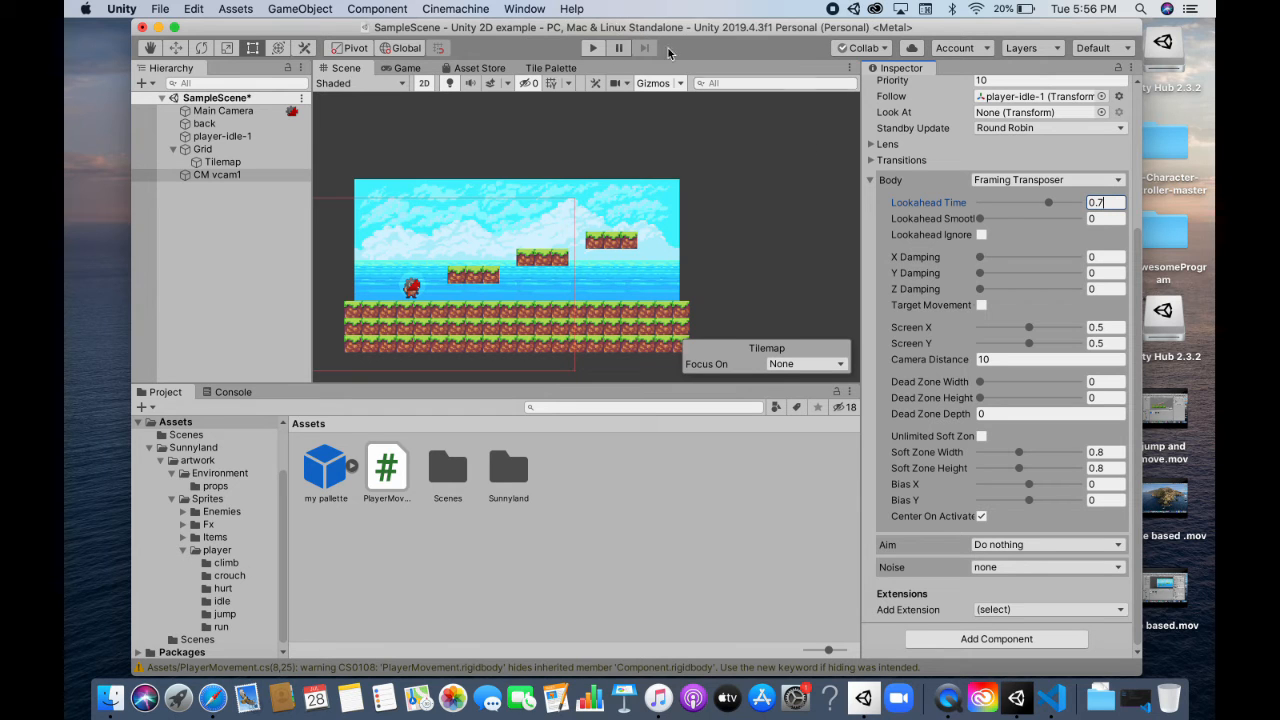
{"action": "key", "text": "BackSpace"}
{"action": "type", "text": "3"}
{"action": "left_click", "coordinate": [594, 47]}
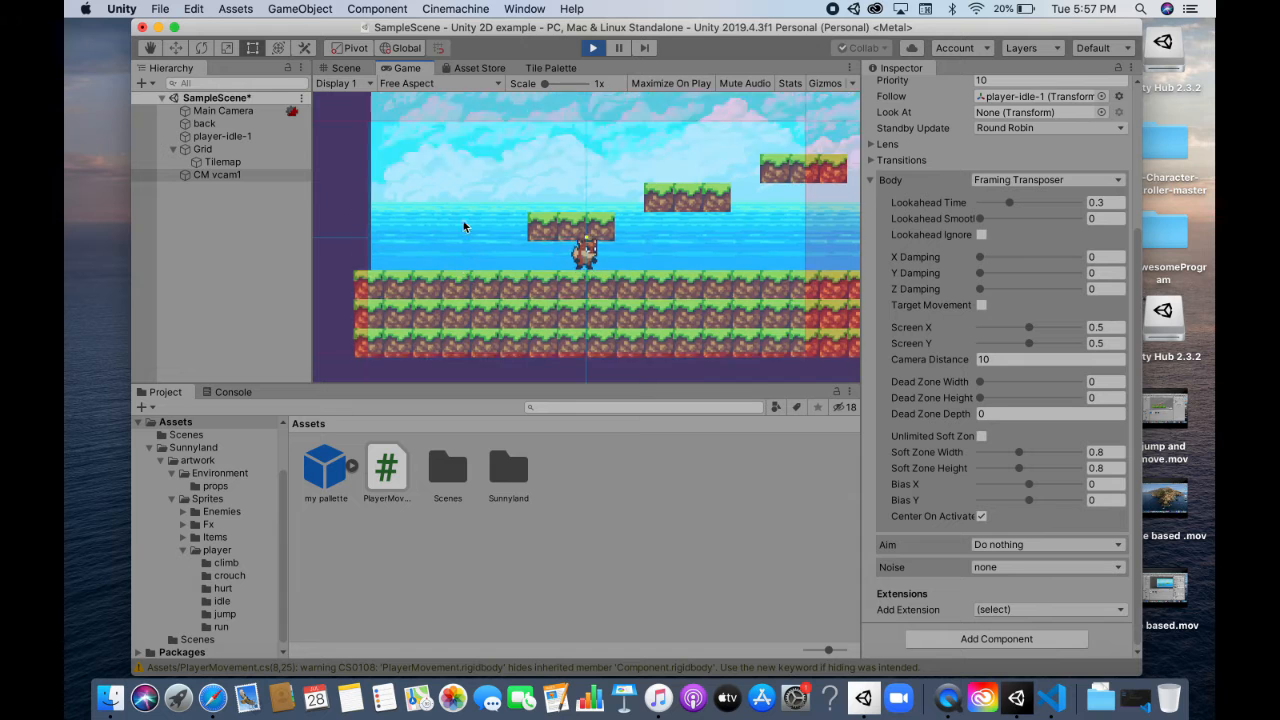
Walk the player left in the running game to check the lookahead and stop the game
{"action": "key", "text": "Left"}
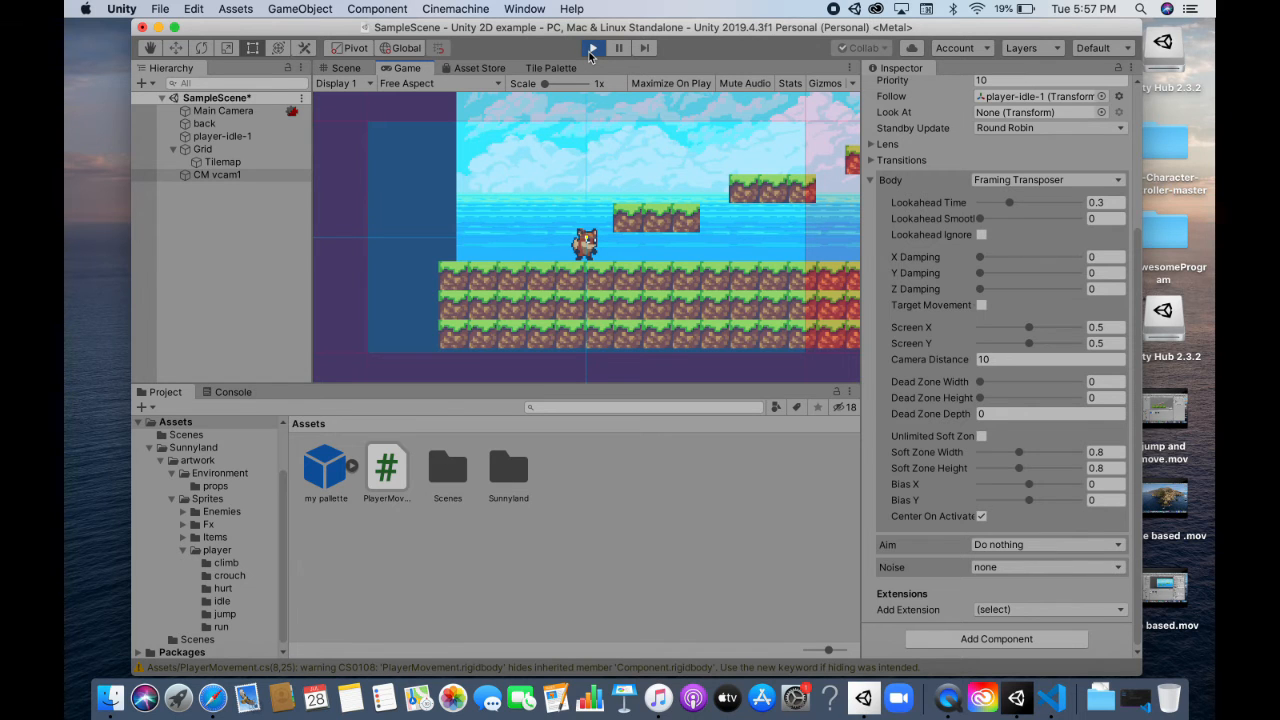
{"action": "left_click", "coordinate": [591, 50]}
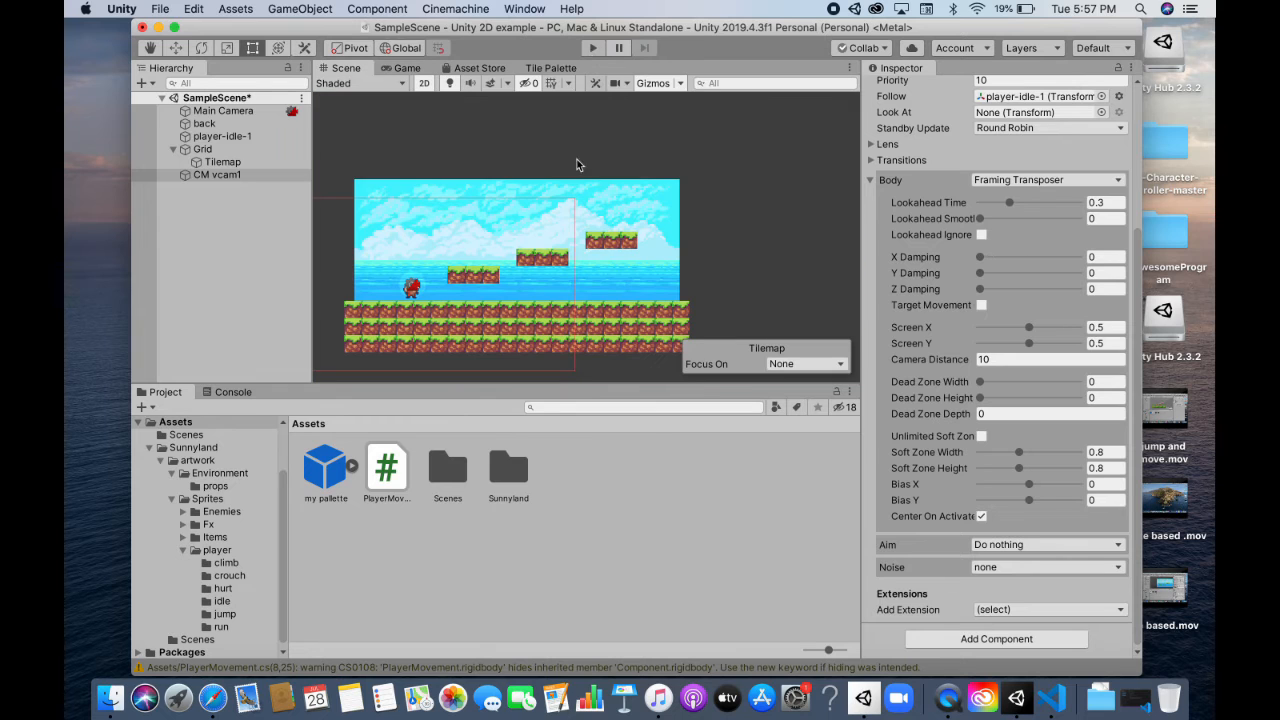
Enable the Lookahead Ignore option of CM vcam1 and set its Lookahead Smoothing to 10
{"action": "left_click", "coordinate": [981, 235]}
{"action": "left_click_drag", "start_coordinate": [981, 218], "coordinate": [986, 219]}
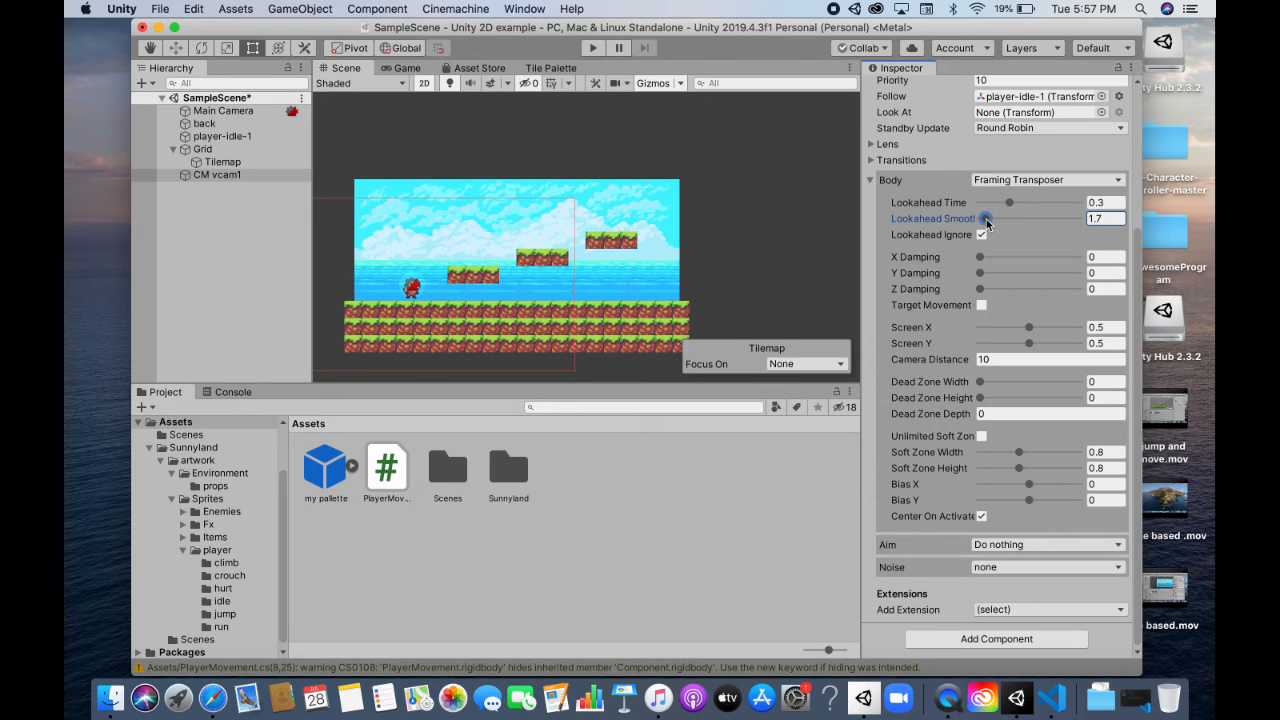
{"action": "left_click", "coordinate": [1100, 217]}
{"action": "key", "text": "BackSpace"}
{"action": "type", "text": "10"}
{"action": "left_click", "coordinate": [235, 143]}
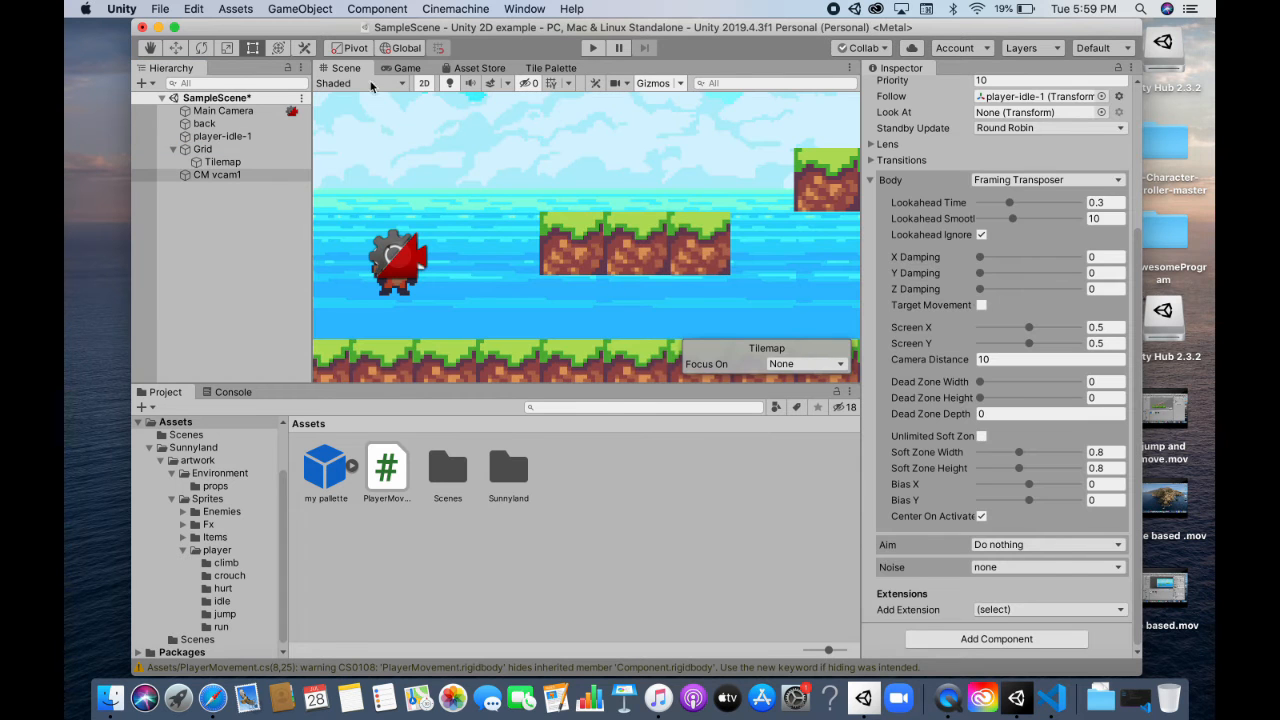
Collapse the Grid object and set the X and Y Damping of CM vcam1 to 1
{"action": "scroll", "coordinate": [526, 216], "scroll_direction": "down", "scroll_amount": 5}
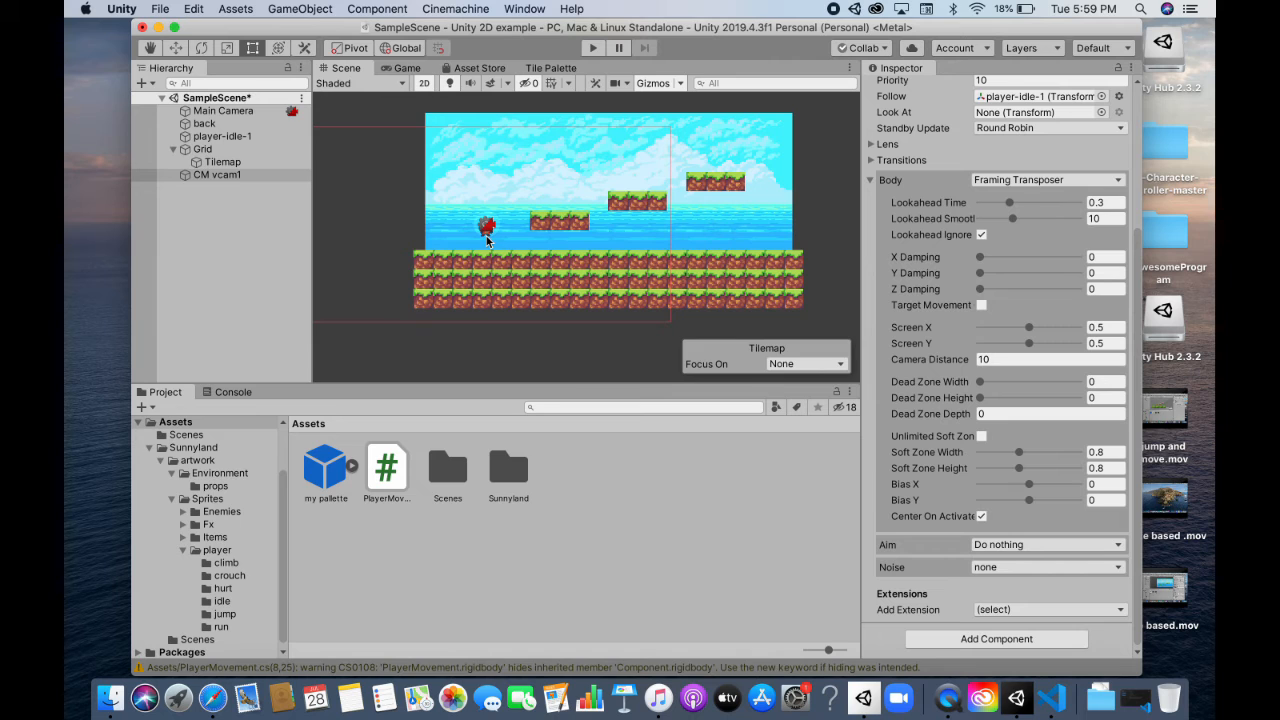
{"action": "left_click", "coordinate": [173, 149]}
{"action": "left_click", "coordinate": [215, 161]}
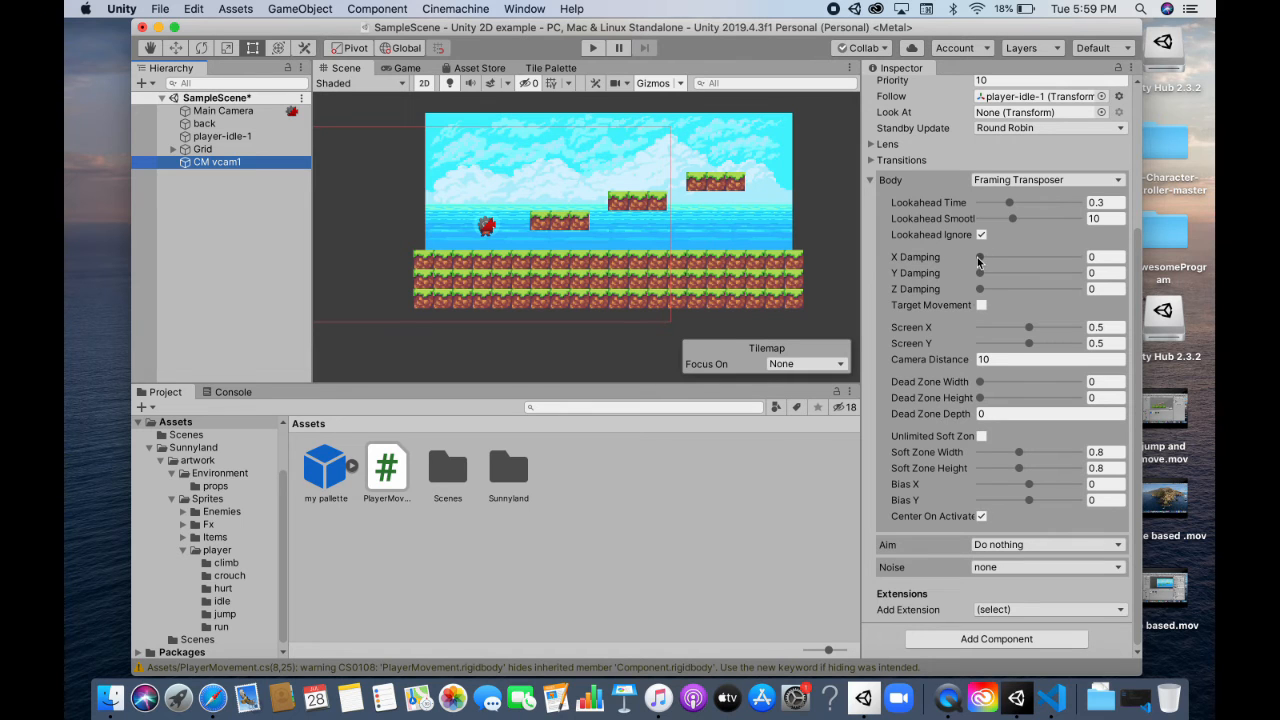
{"action": "left_click_drag", "start_coordinate": [979, 261], "coordinate": [985, 257]}
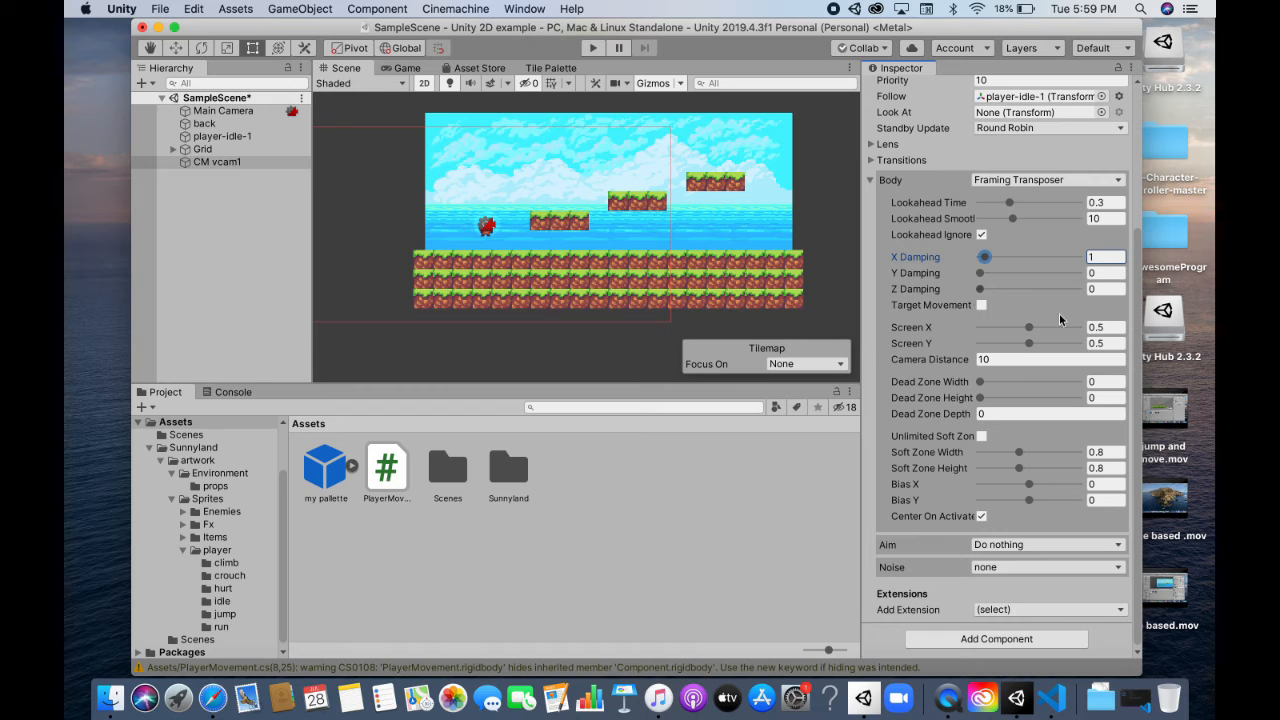
{"action": "left_click", "coordinate": [1095, 257]}
{"action": "left_click", "coordinate": [1097, 273]}
{"action": "type", "text": "1"}
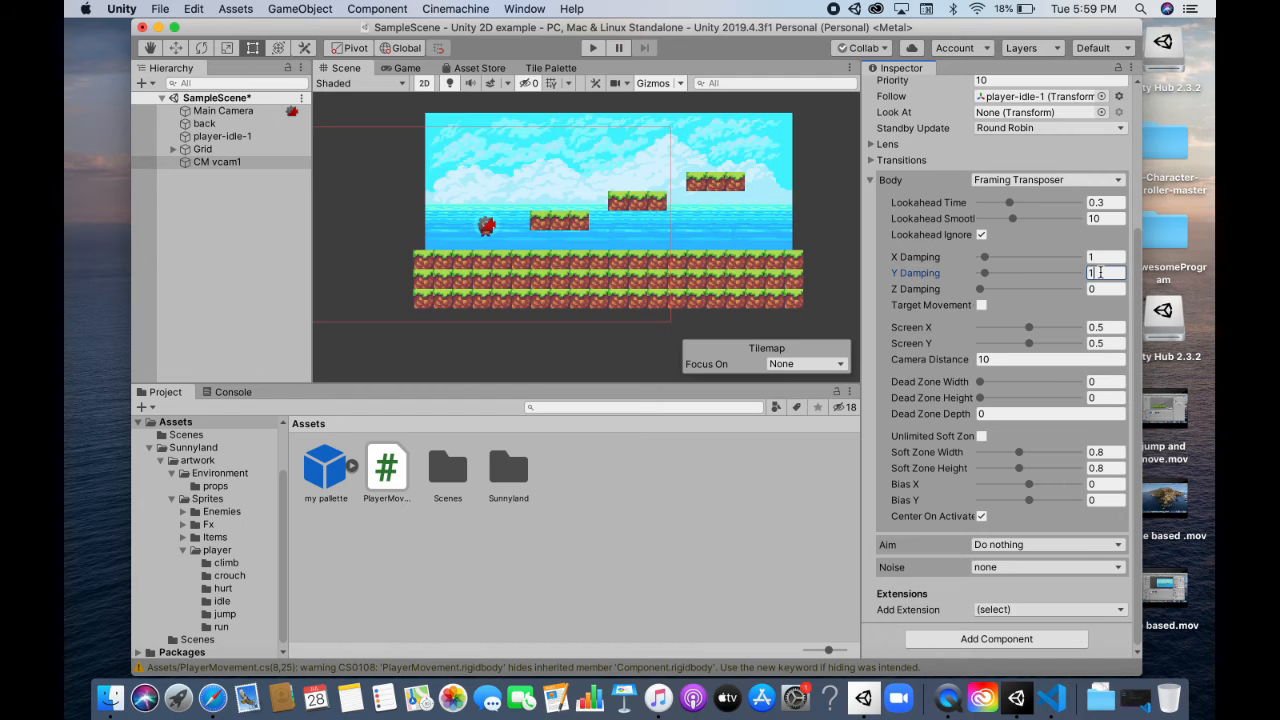
Run the game, move the player to test the camera damping, and stop the game
{"action": "left_click", "coordinate": [593, 49]}
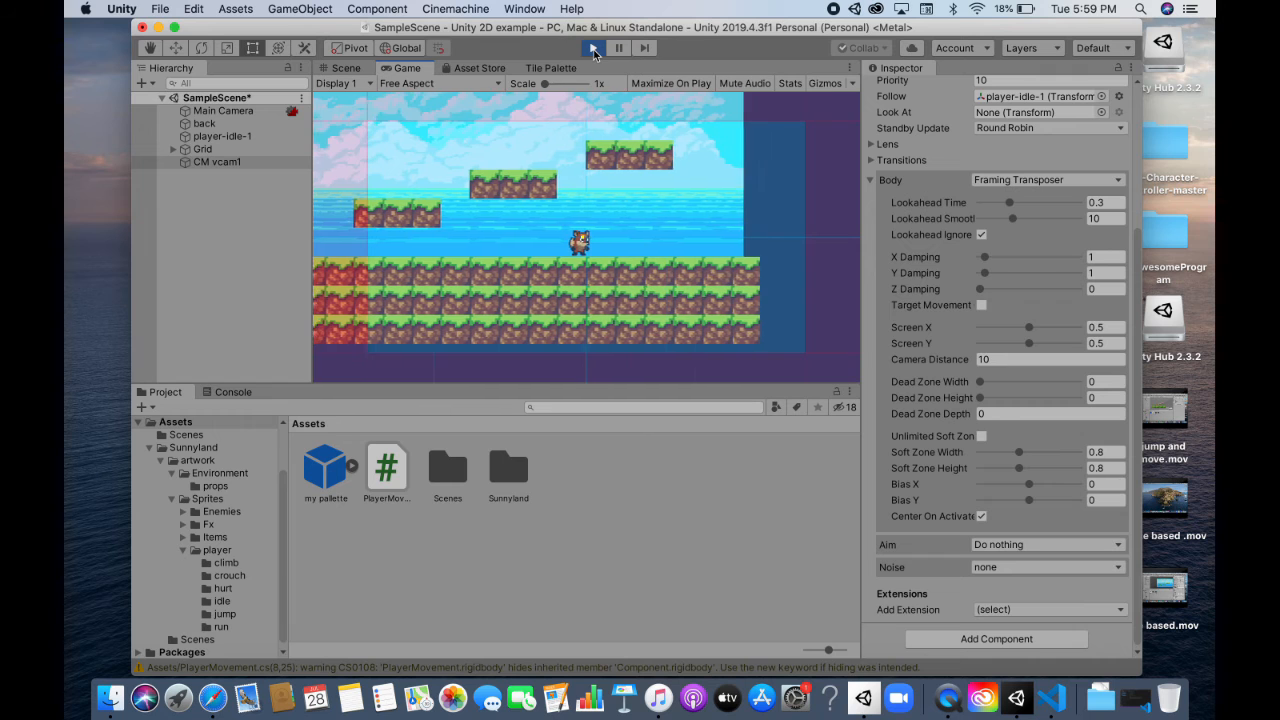
{"action": "key", "text": "Left"}
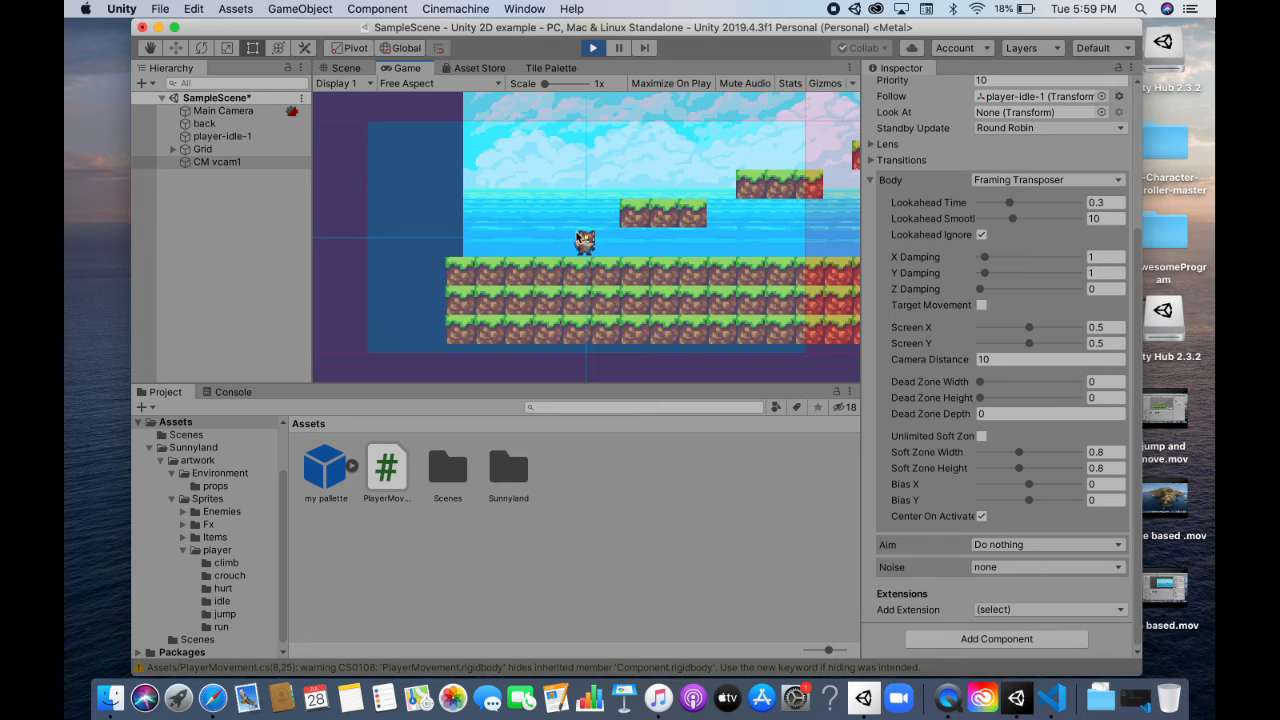
{"action": "left_click", "coordinate": [595, 49]}
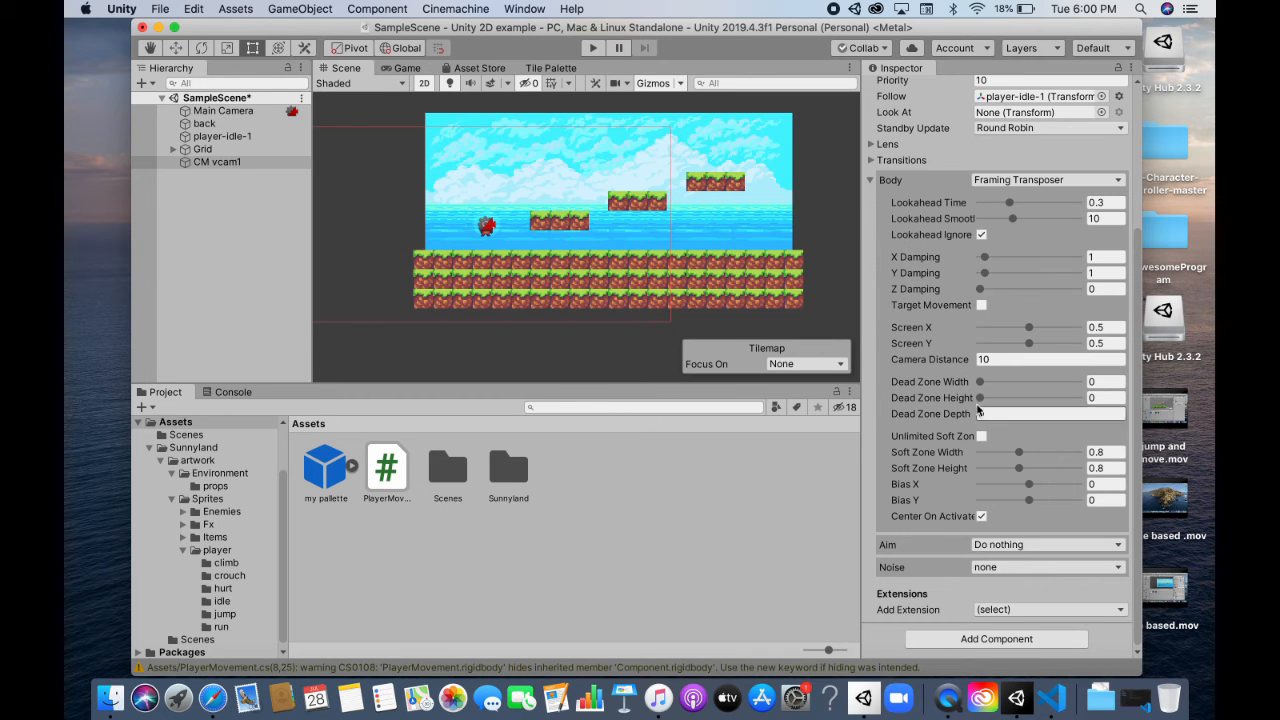
Set the Dead Zone Width of CM vcam1 to 0.33 and its Dead Zone Height to 0.11
{"action": "left_click", "coordinate": [1104, 381]}
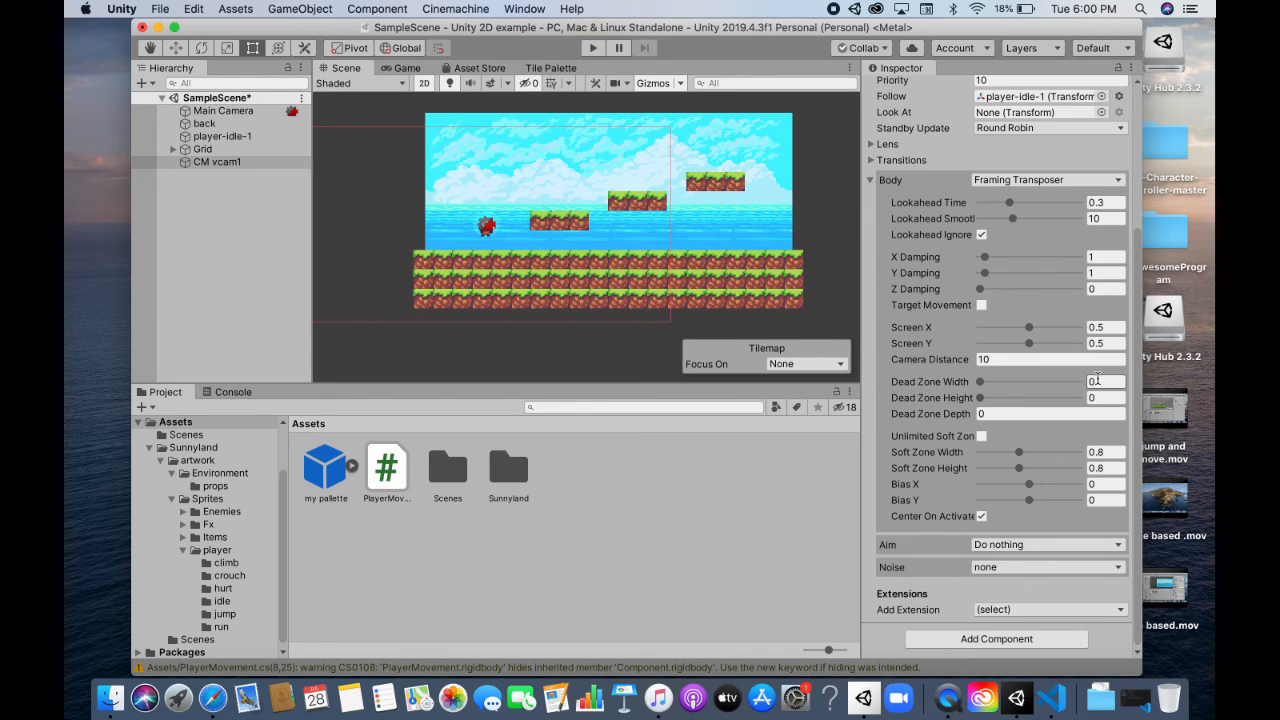
{"action": "left_click", "coordinate": [1104, 381]}
{"action": "type", "text": "0.33"}
{"action": "left_click", "coordinate": [1118, 395]}
{"action": "key", "text": "BackSpace"}
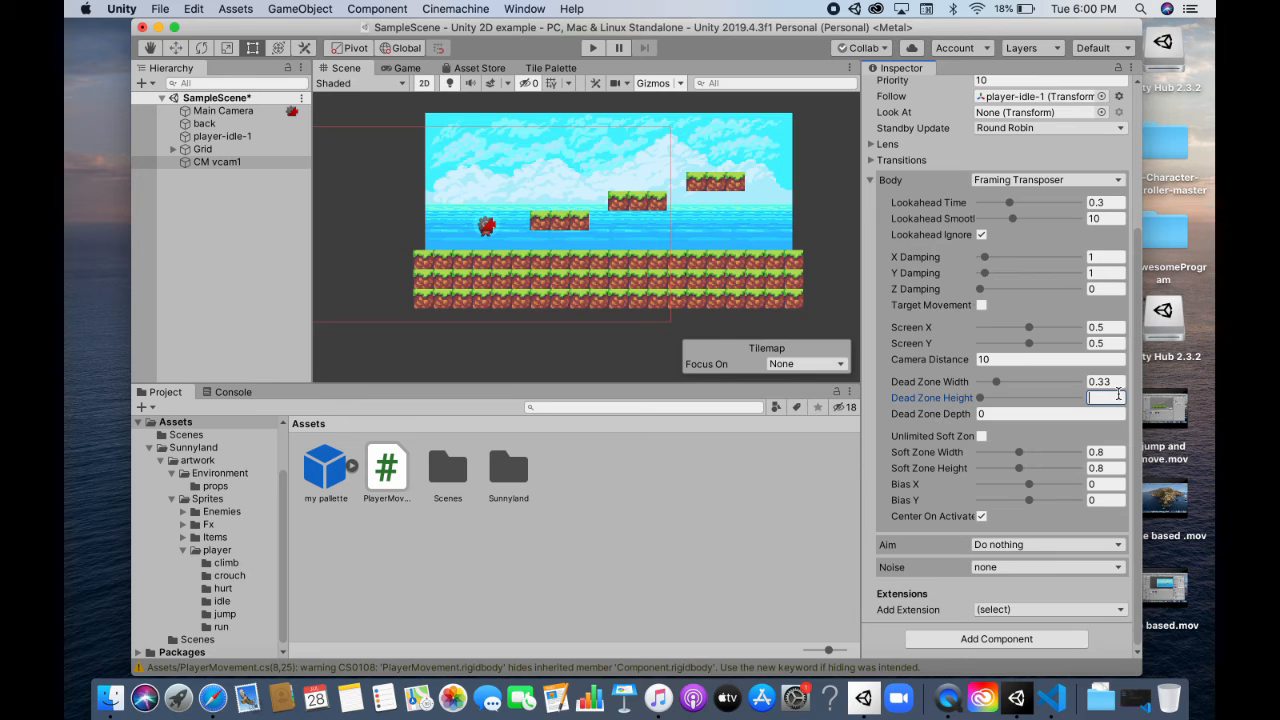
{"action": "type", "text": "0.11"}
Run the game, walk the player both ways and jump to test the dead zone, and stop the game
{"action": "left_click", "coordinate": [596, 50]}
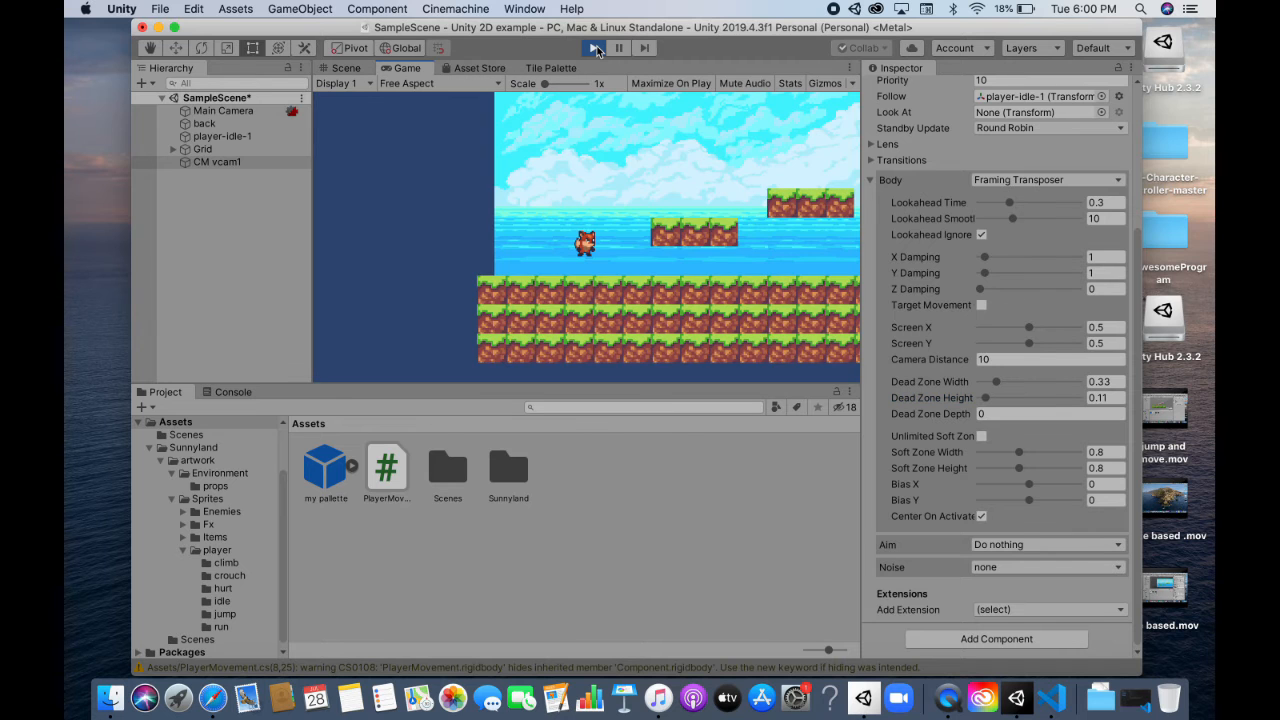
{"action": "key", "text": "Right"}
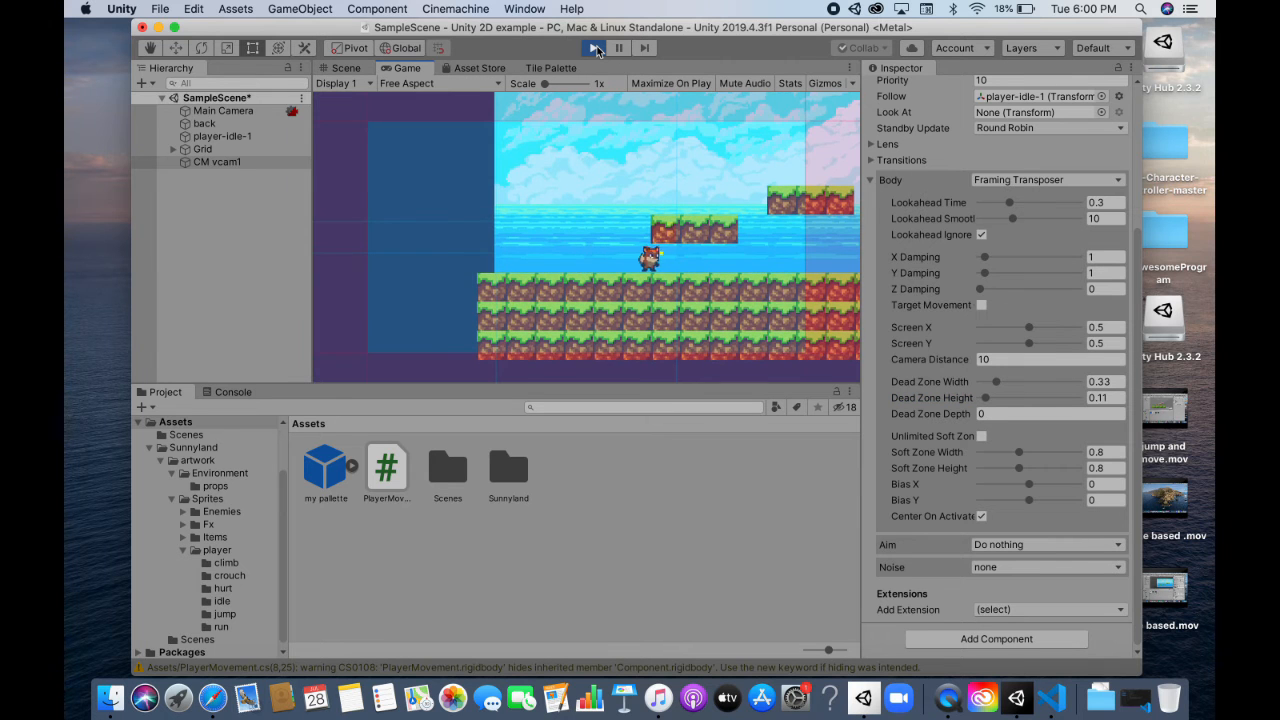
{"action": "key", "text": "Left"}
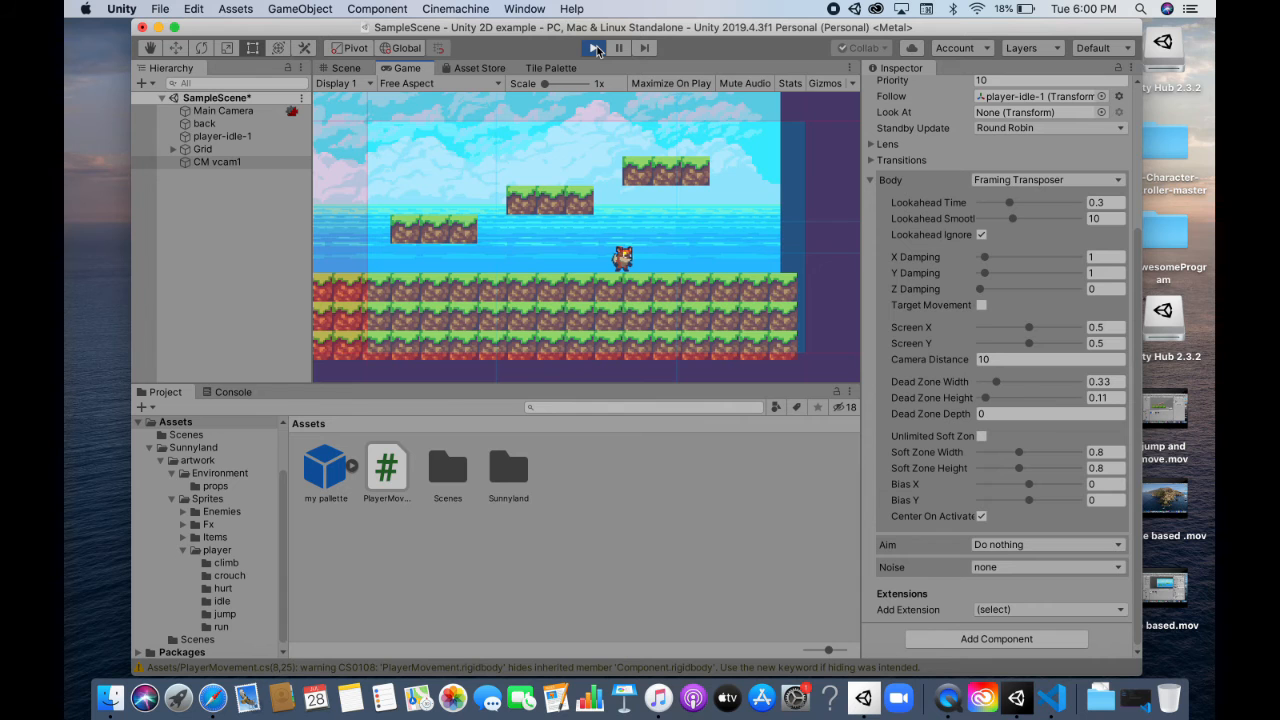
{"action": "key", "text": "Right"}
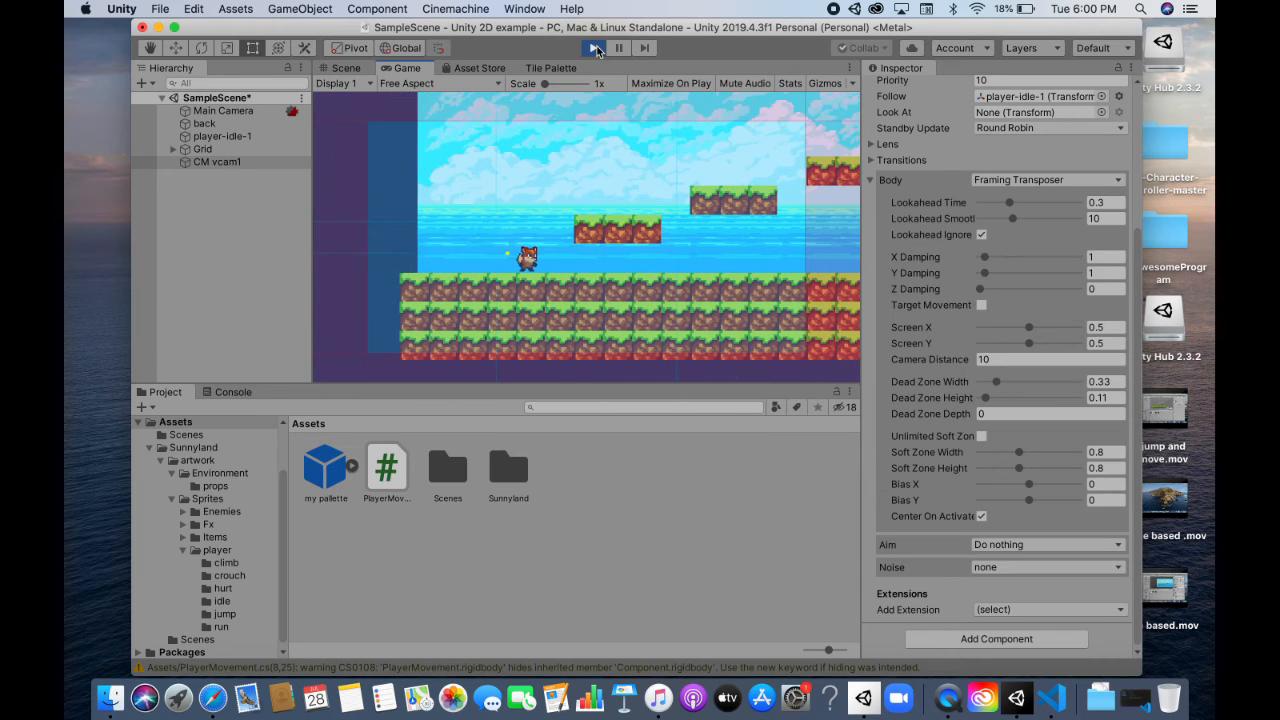
{"action": "key", "text": "space"}
{"action": "key", "text": "Right"}
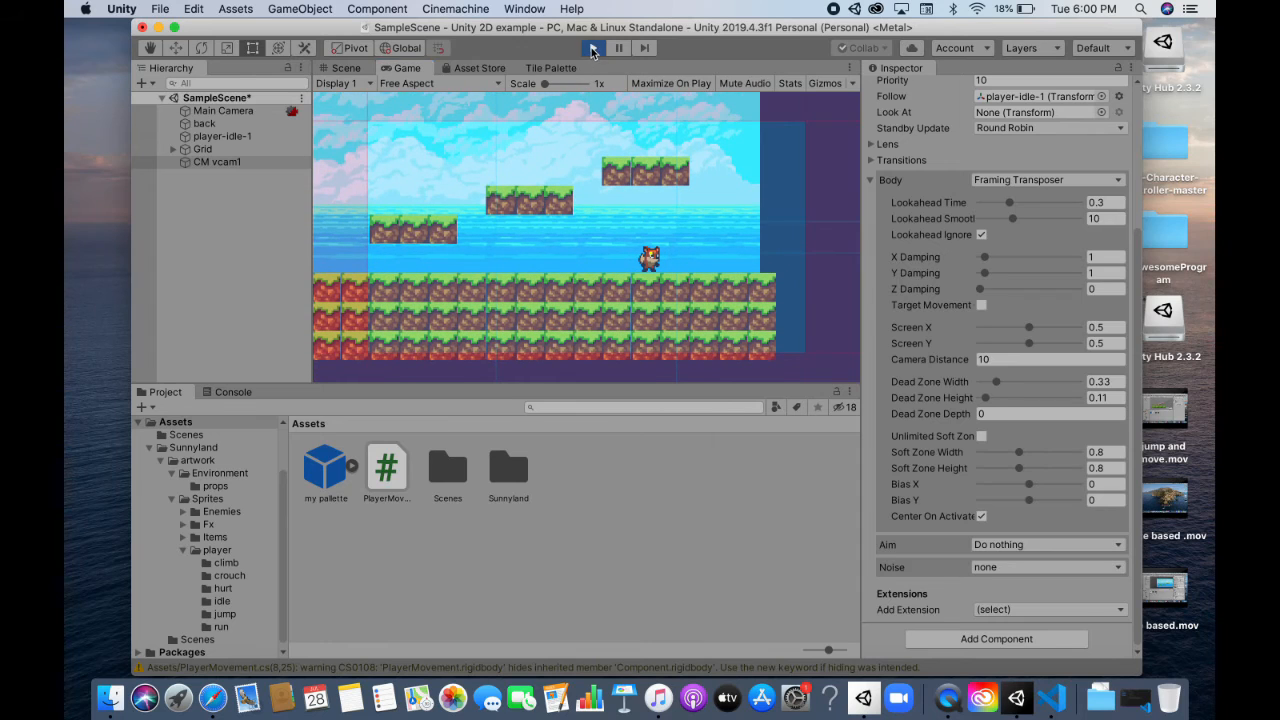
{"action": "left_click", "coordinate": [593, 49]}
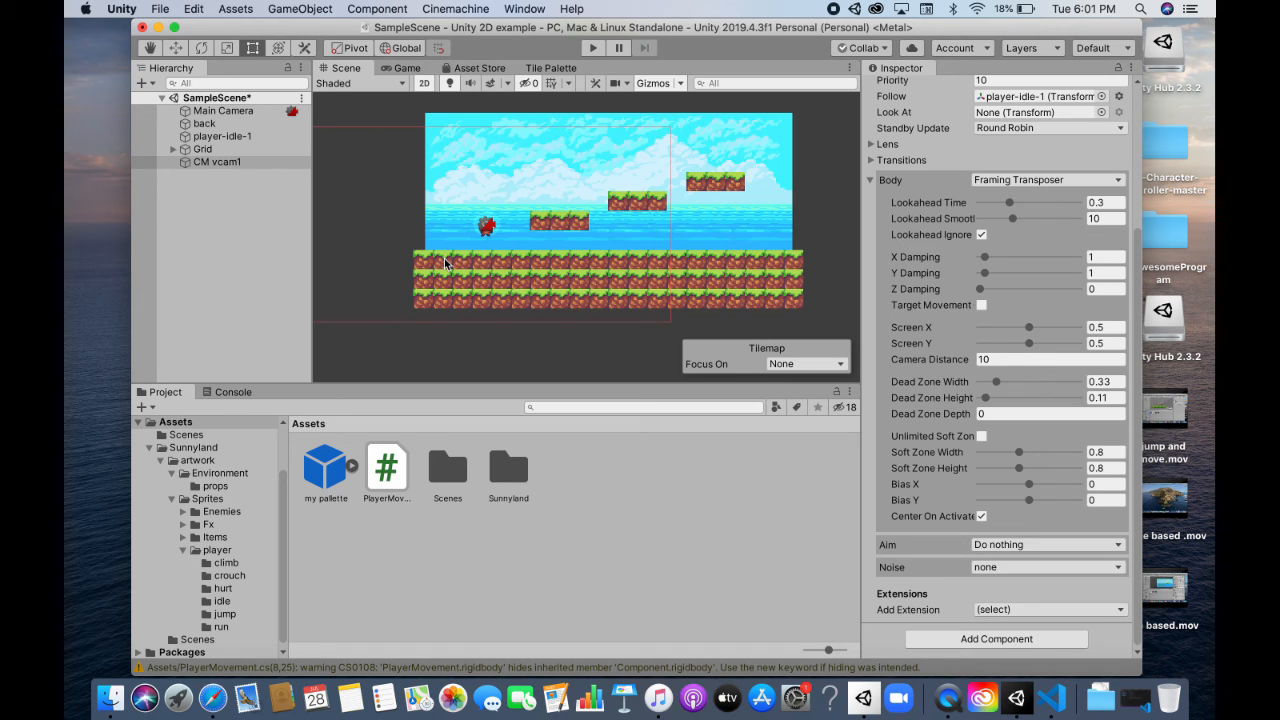
Run the game again, walk the player across the dead zone's side boundaries, and stop the game
{"action": "key", "text": "super+p"}
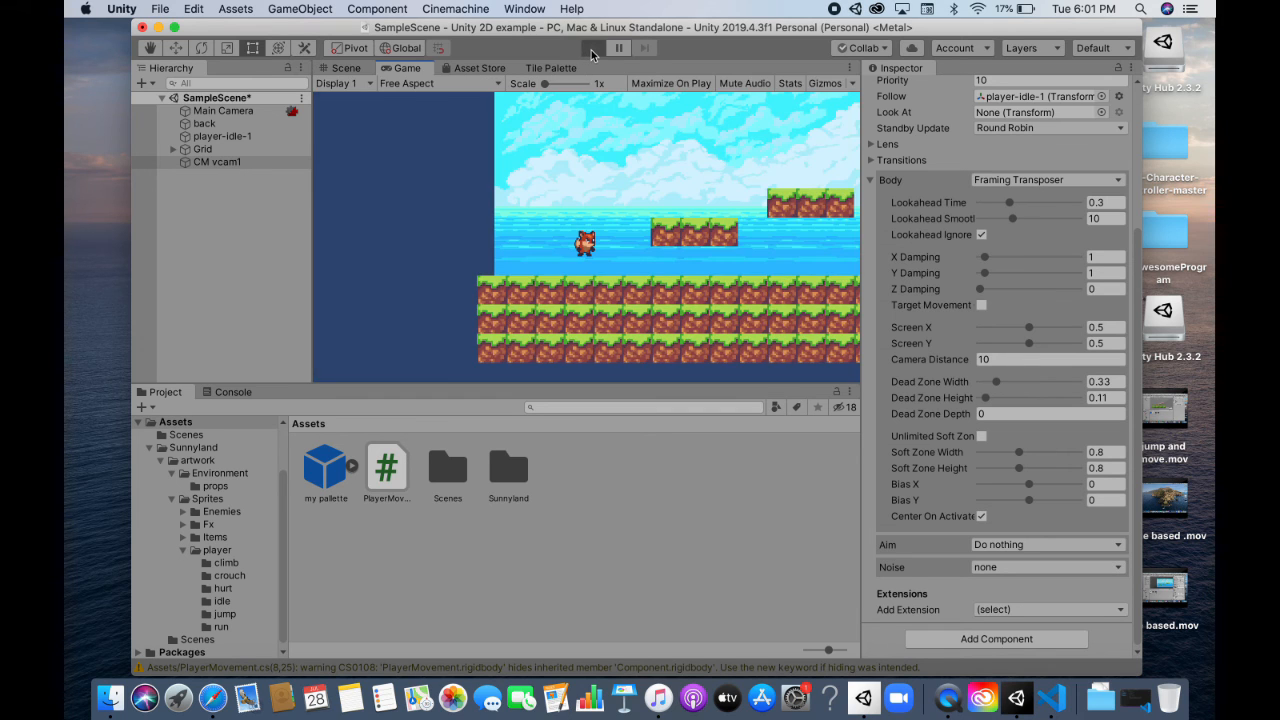
{"action": "key", "text": "Left"}
{"action": "key", "text": "Right"}
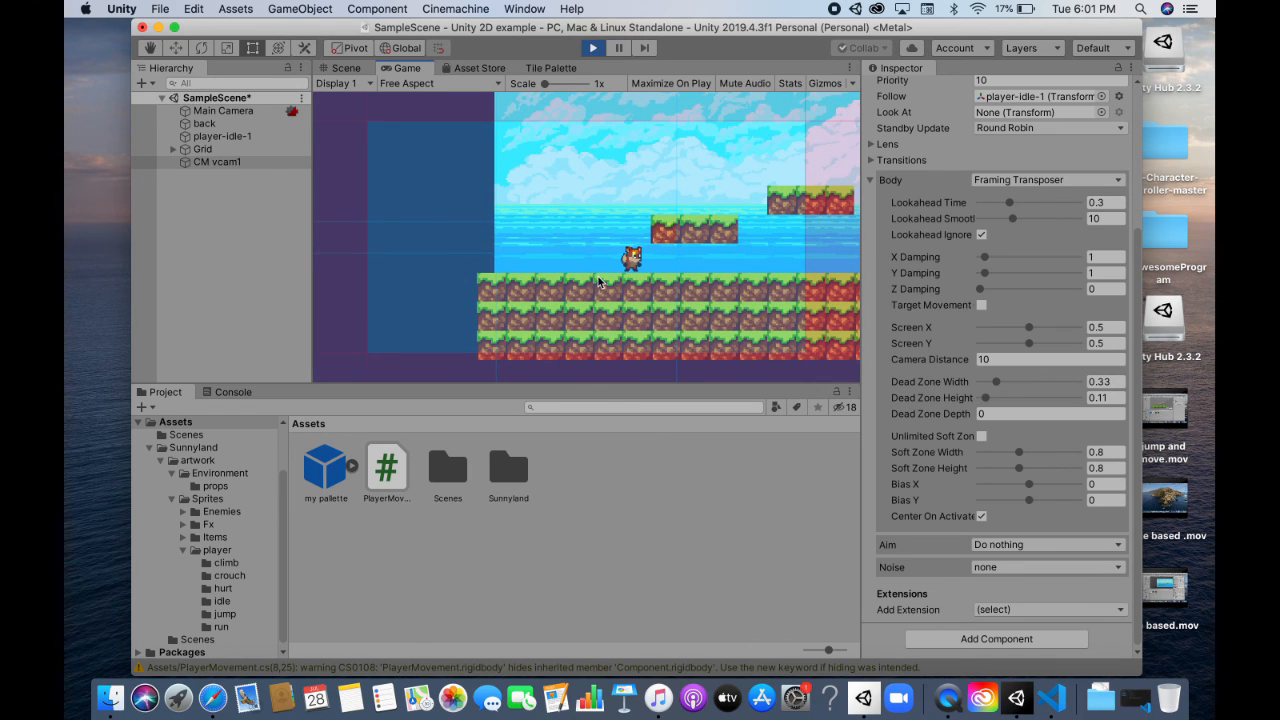
{"action": "key", "text": "Right"}
{"action": "key", "text": "Right"}
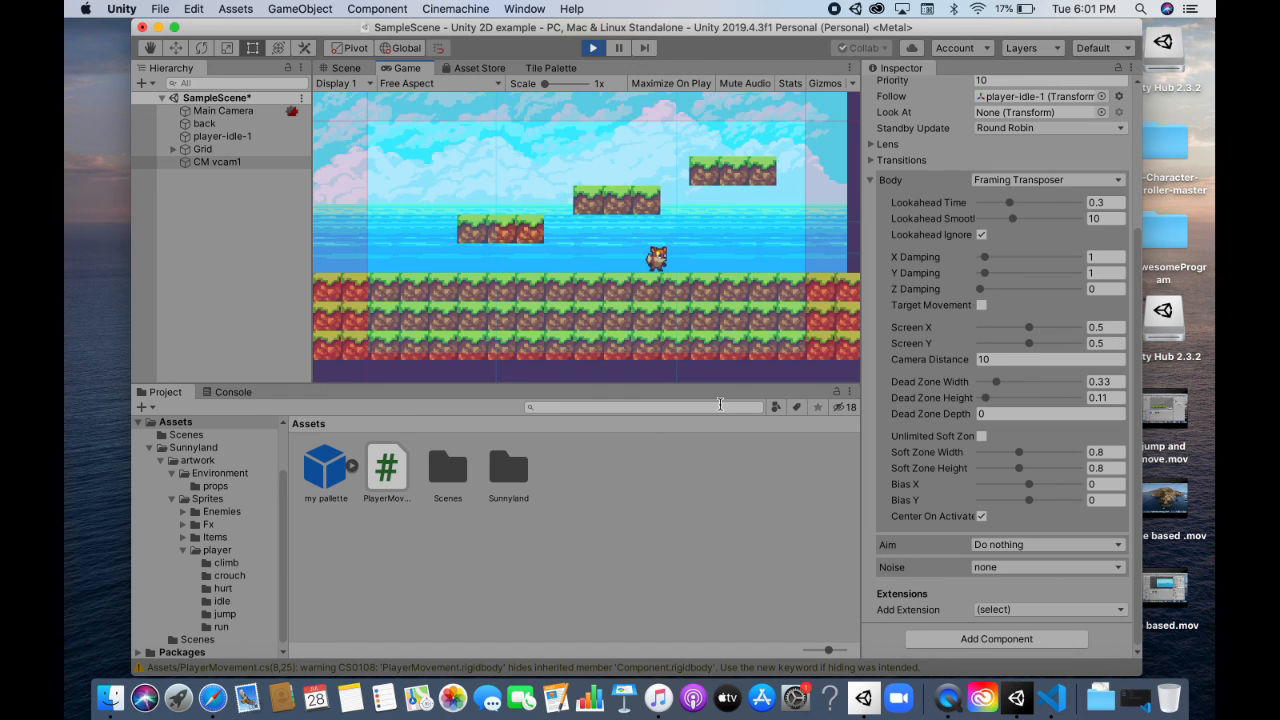
{"action": "key", "text": "Left"}
{"action": "key", "text": "Left"}
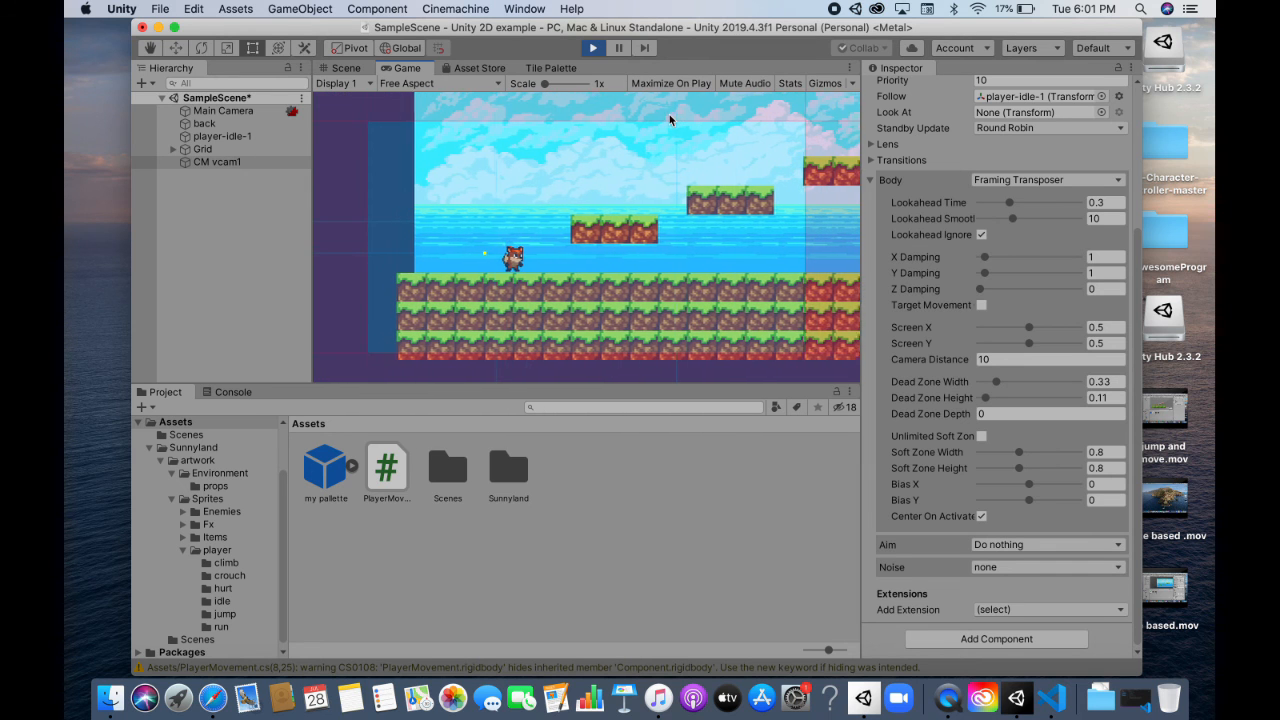
{"action": "left_click", "coordinate": [593, 48]}
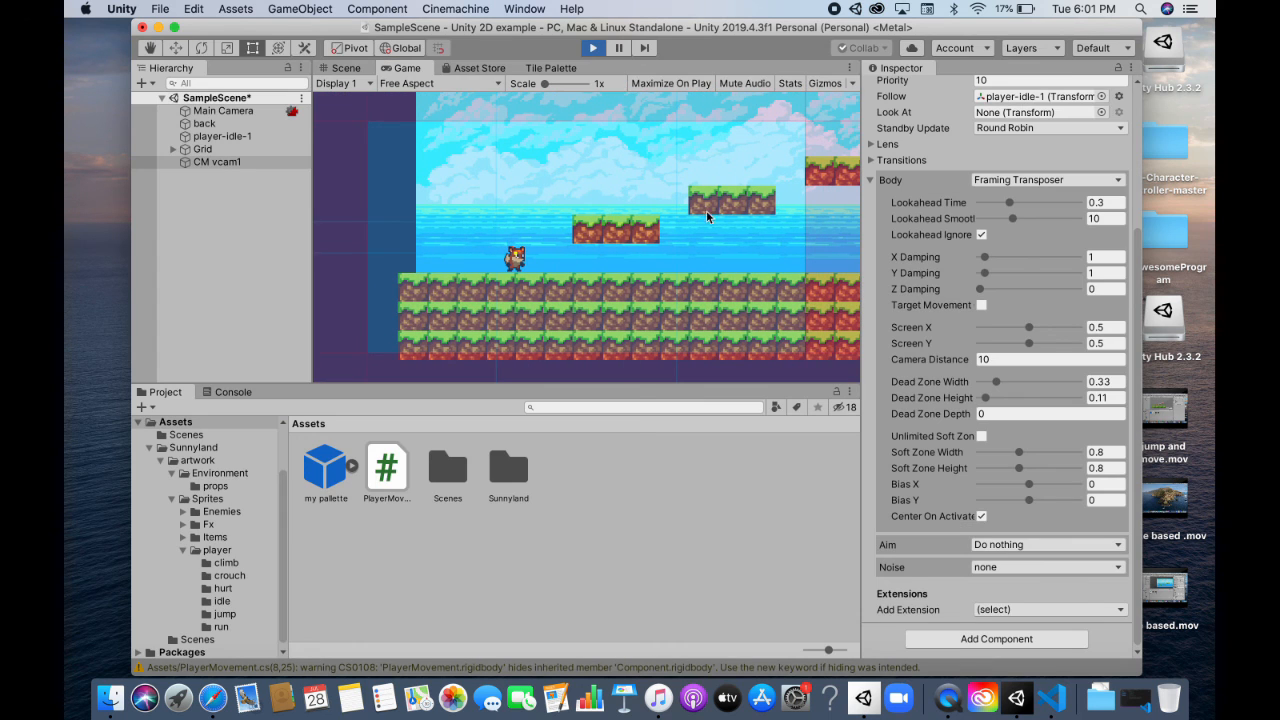
Set the Soft Zone Width and Soft Zone Height of CM vcam1 to 0.1
{"action": "left_click", "coordinate": [1105, 452]}
{"action": "key", "text": "BackSpace"}
{"action": "type", "text": "0.1"}
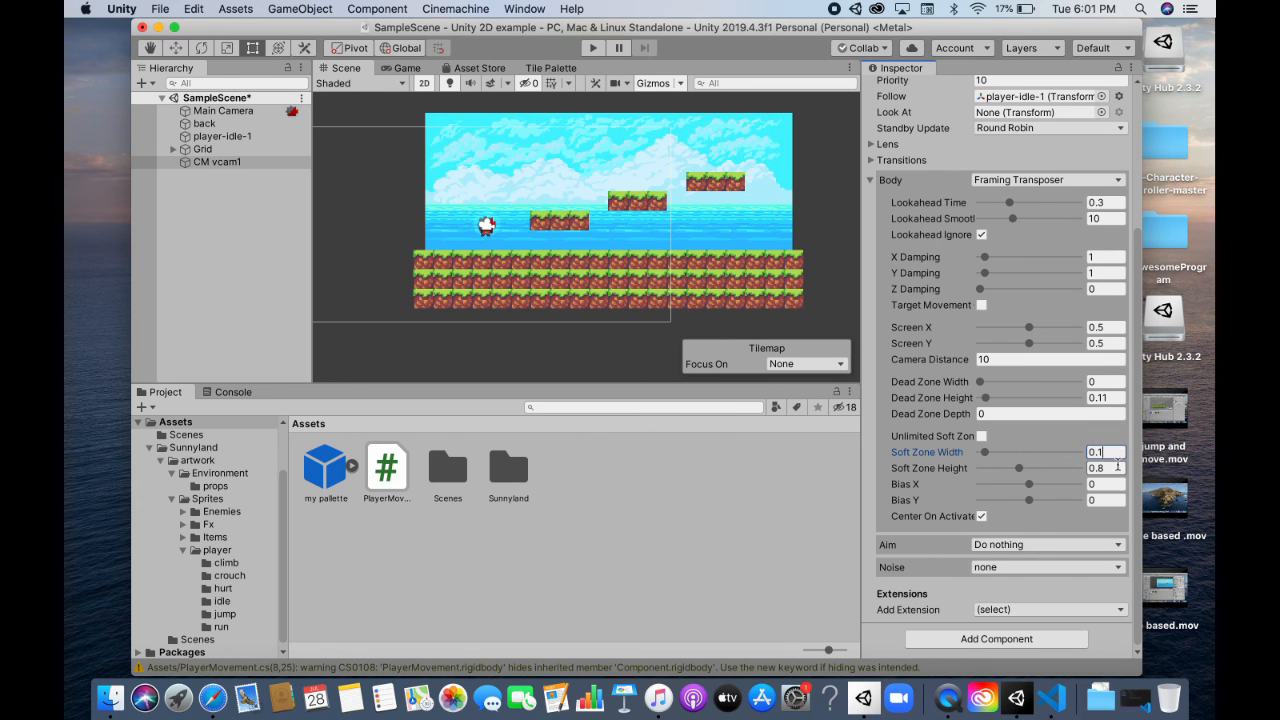
{"action": "left_click", "coordinate": [1117, 467]}
{"action": "key", "text": "BackSpace"}
{"action": "type", "text": "0.1"}
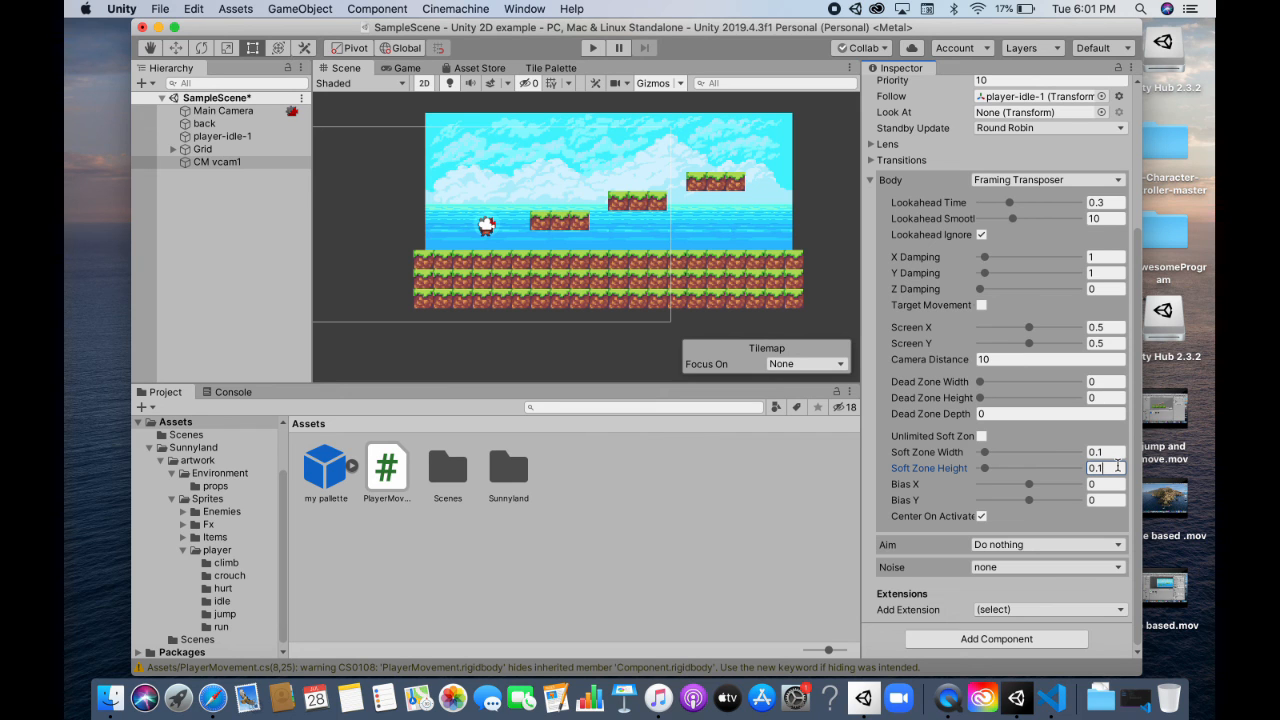
Run the game, walk the player around to test the smaller soft zone, and stop the game
{"action": "left_click", "coordinate": [596, 50]}
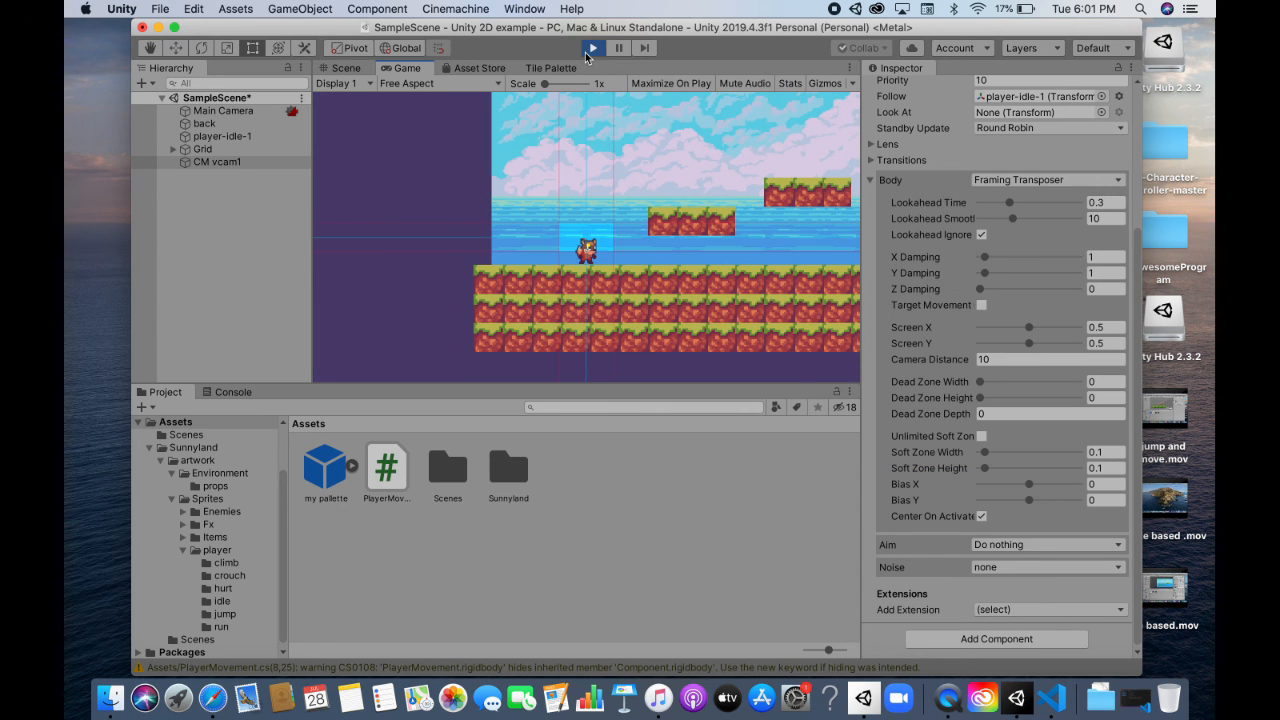
{"action": "key", "text": "Left"}
{"action": "key", "text": "Left"}
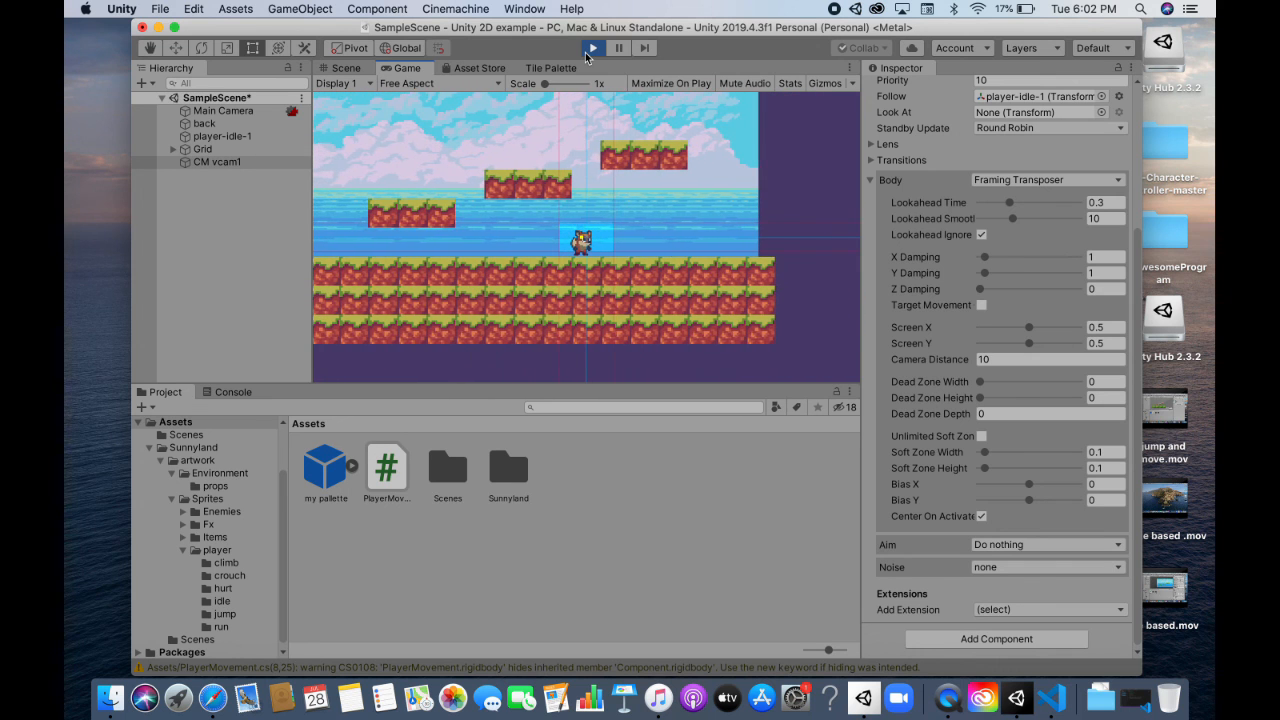
{"action": "key", "text": "Left"}
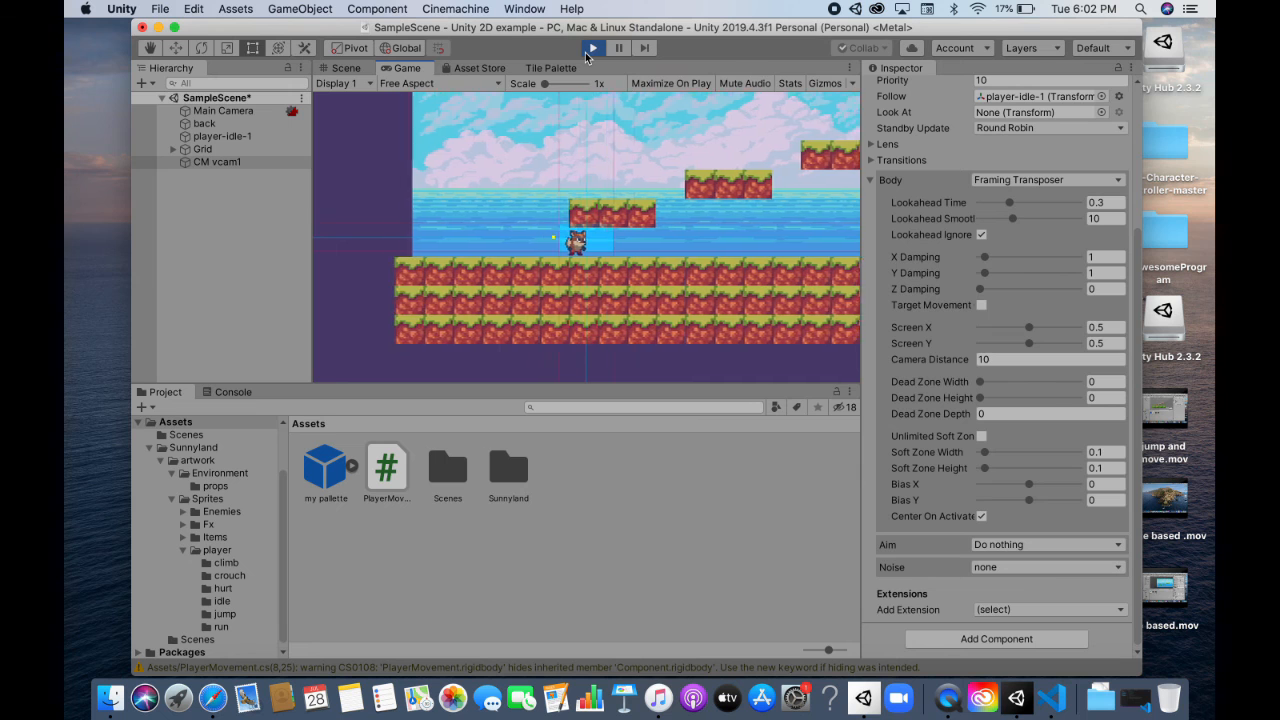
{"action": "key", "text": "Left"}
{"action": "left_click", "coordinate": [592, 49]}
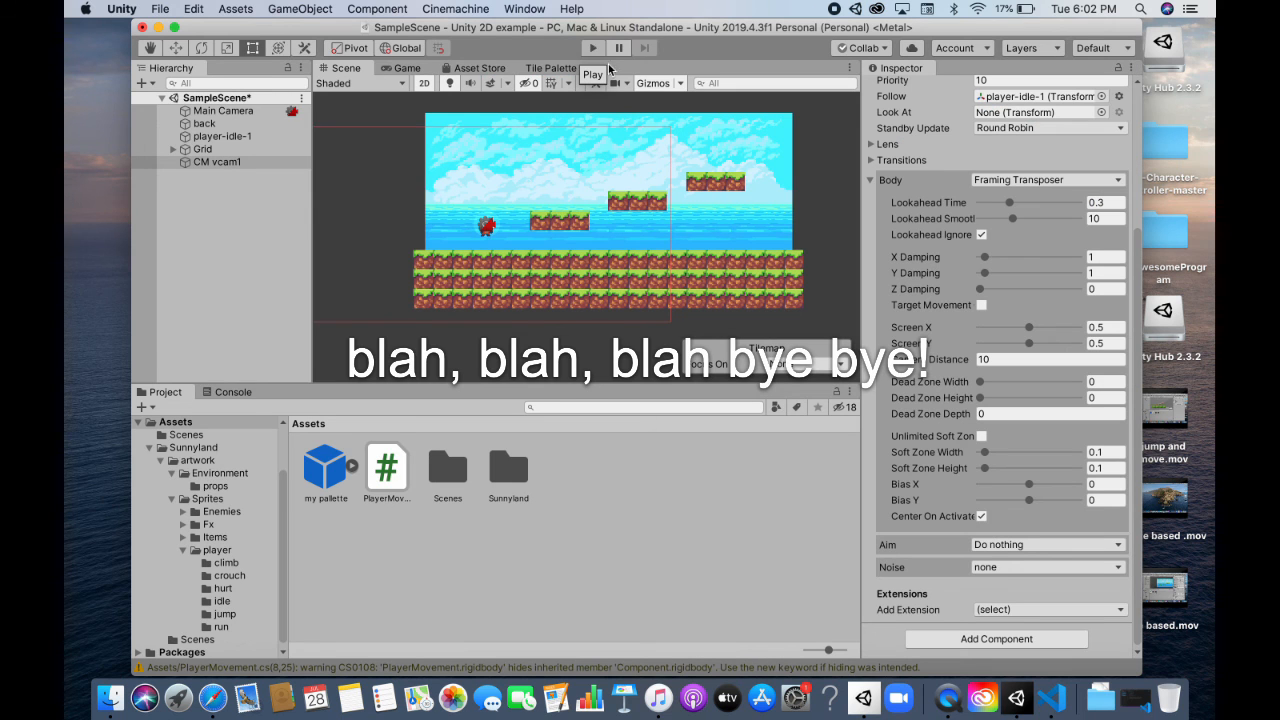